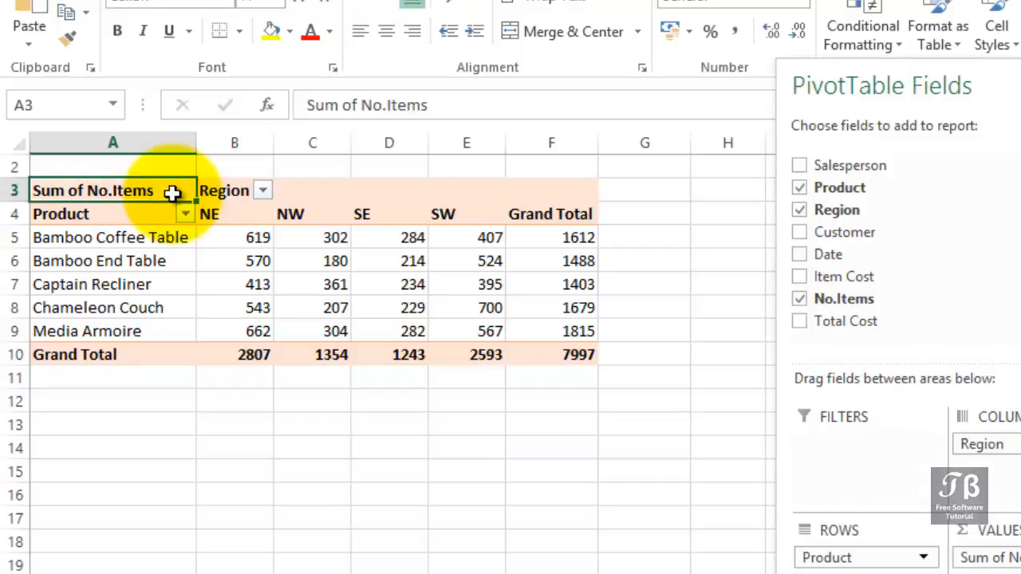
Move the SE region column between the NE and NW columns of the pivot table
{"action": "left_click", "coordinate": [244, 214]}
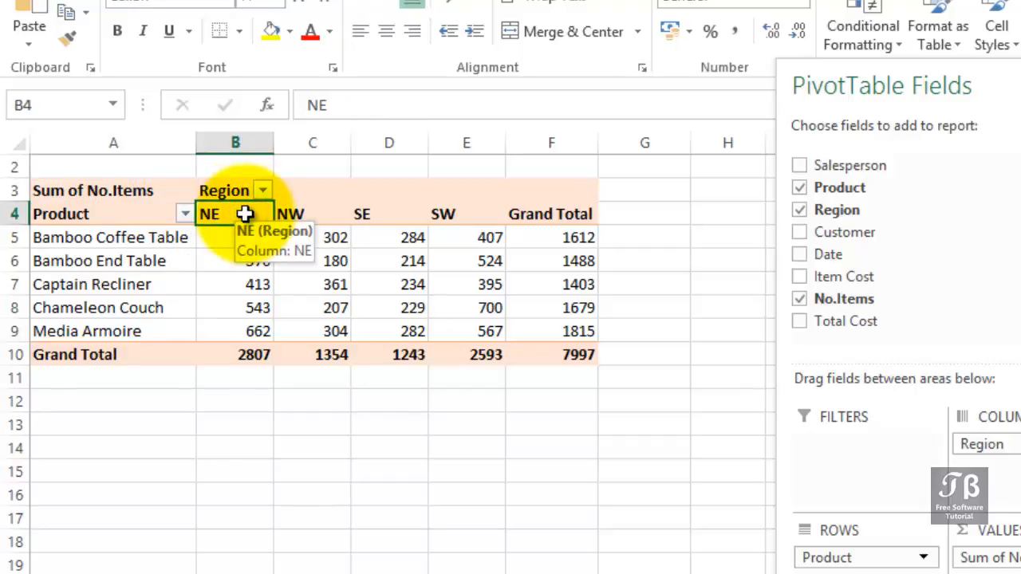
{"action": "left_click_drag", "start_coordinate": [244, 213], "coordinate": [355, 214]}
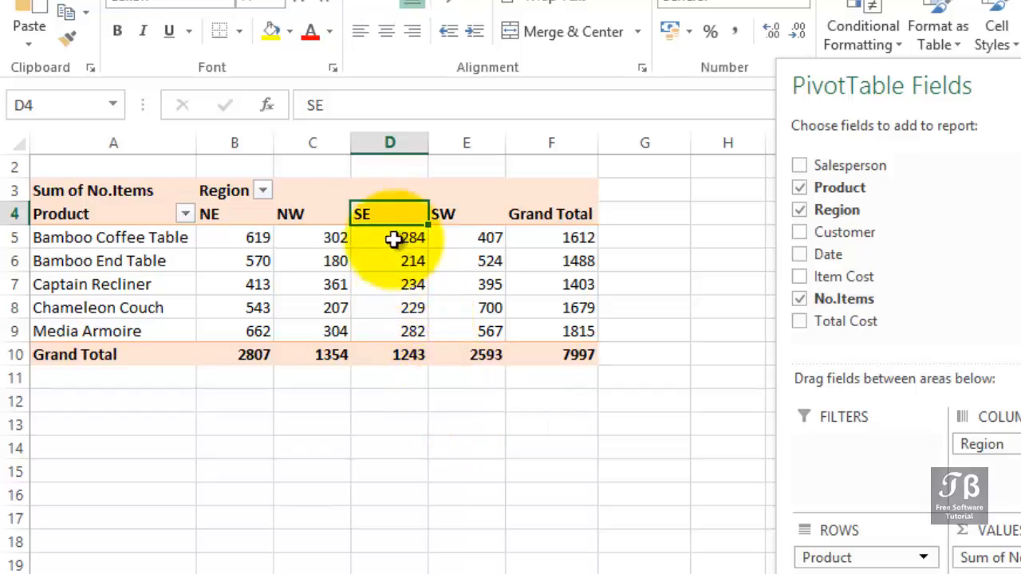
{"action": "left_click_drag", "start_coordinate": [390, 226], "coordinate": [275, 226]}
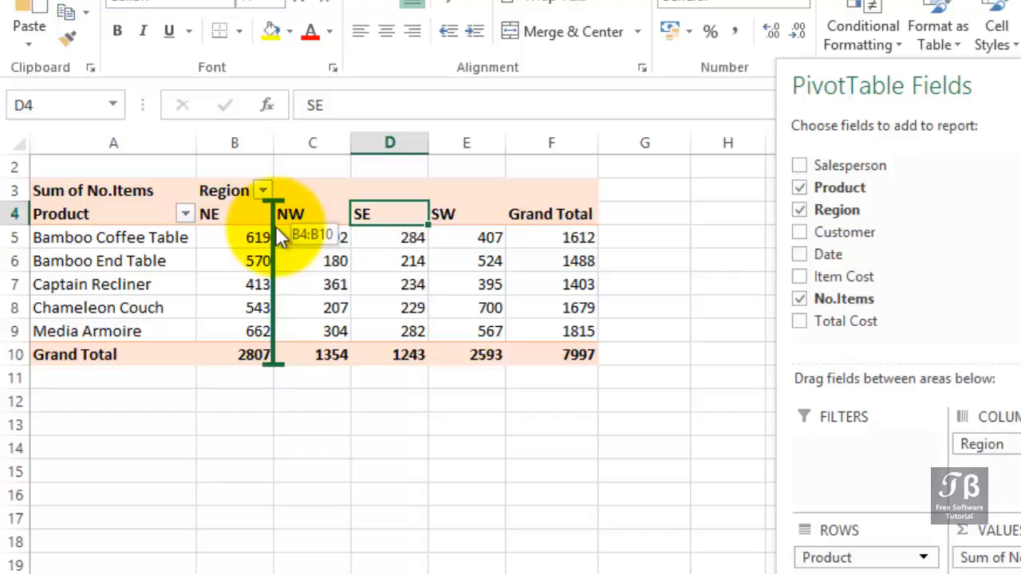
{"action": "left_click_drag", "start_coordinate": [276, 226], "coordinate": [275, 226]}
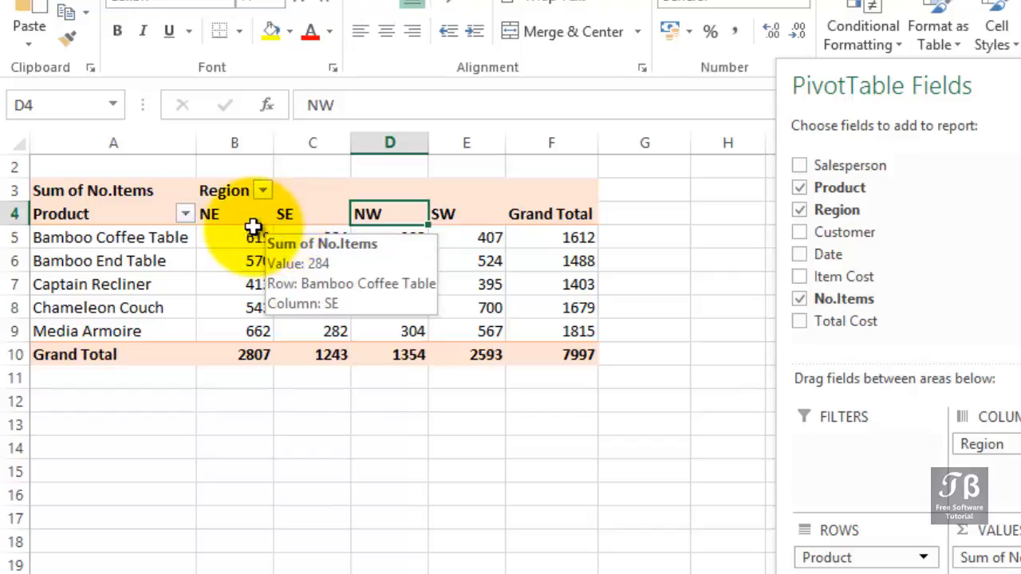
Group the NE and SE region columns and name the group East
{"action": "left_click_drag", "start_coordinate": [240, 216], "coordinate": [294, 215]}
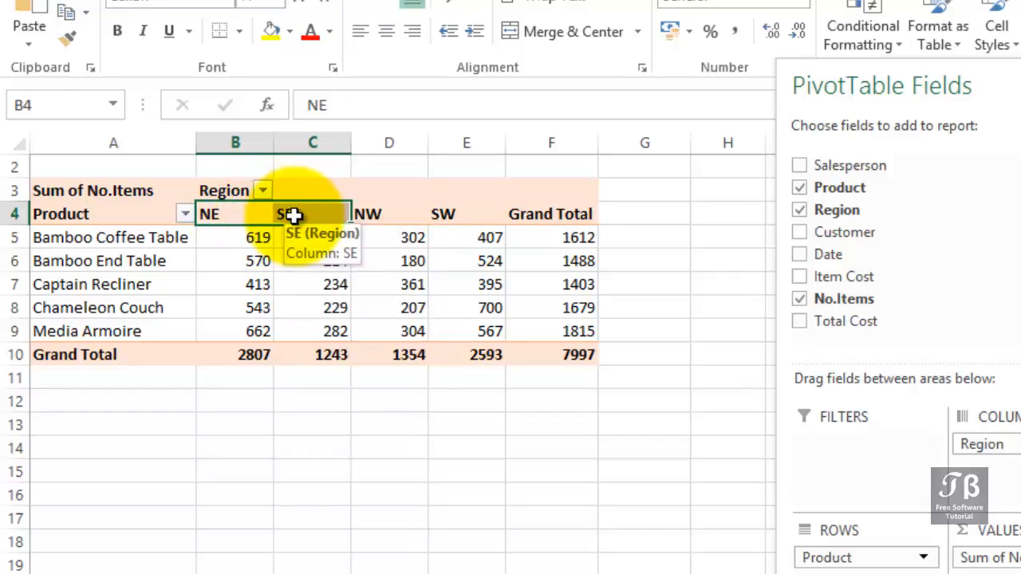
{"action": "right_click", "coordinate": [294, 215]}
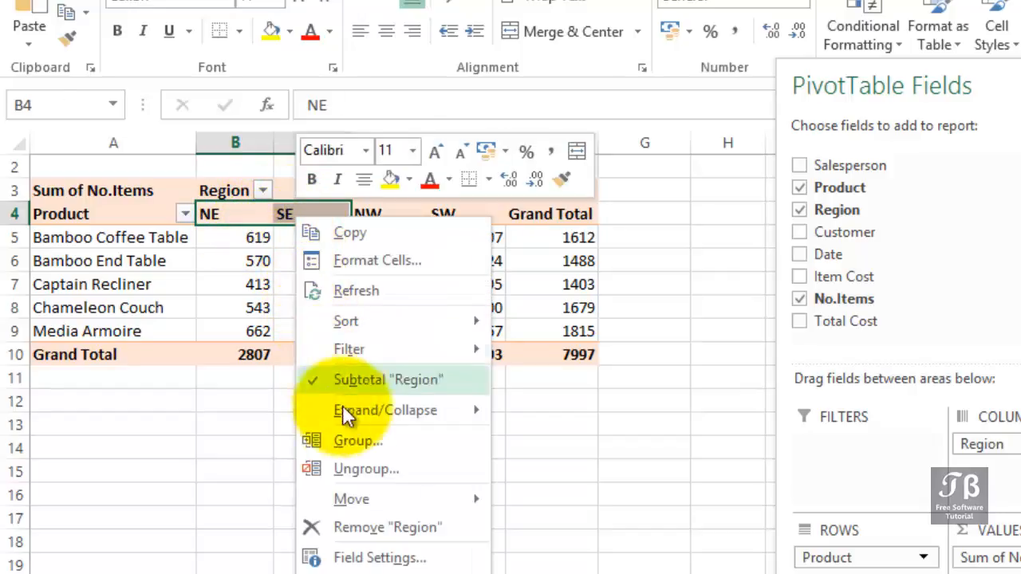
{"action": "left_click", "coordinate": [345, 440]}
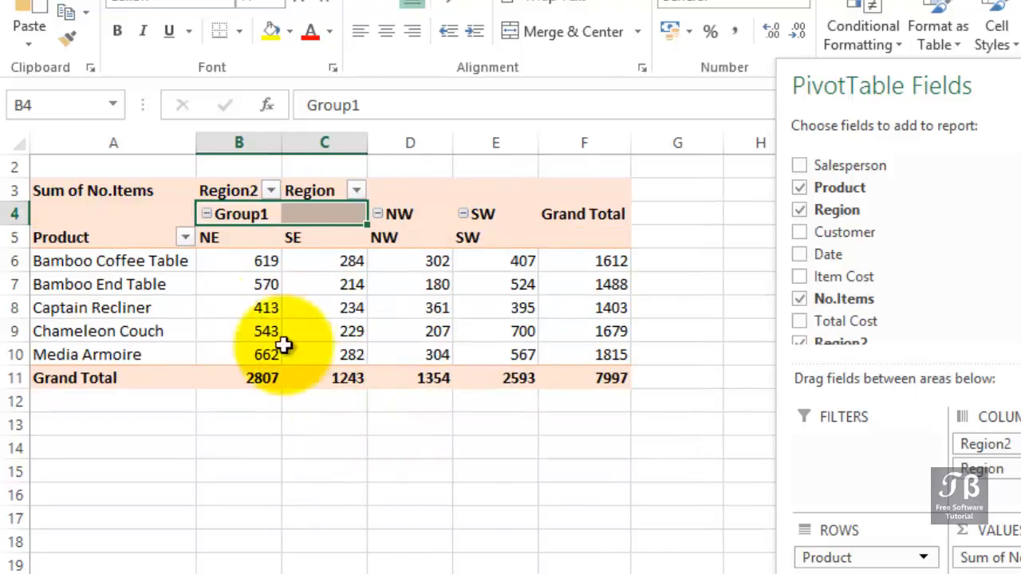
{"action": "left_click", "coordinate": [245, 213]}
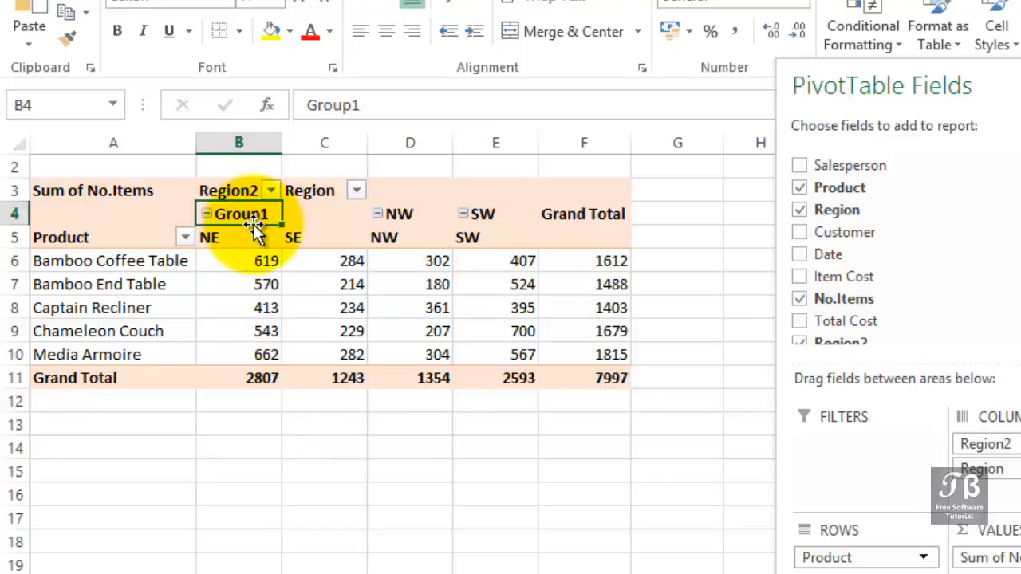
{"action": "type", "text": "East"}
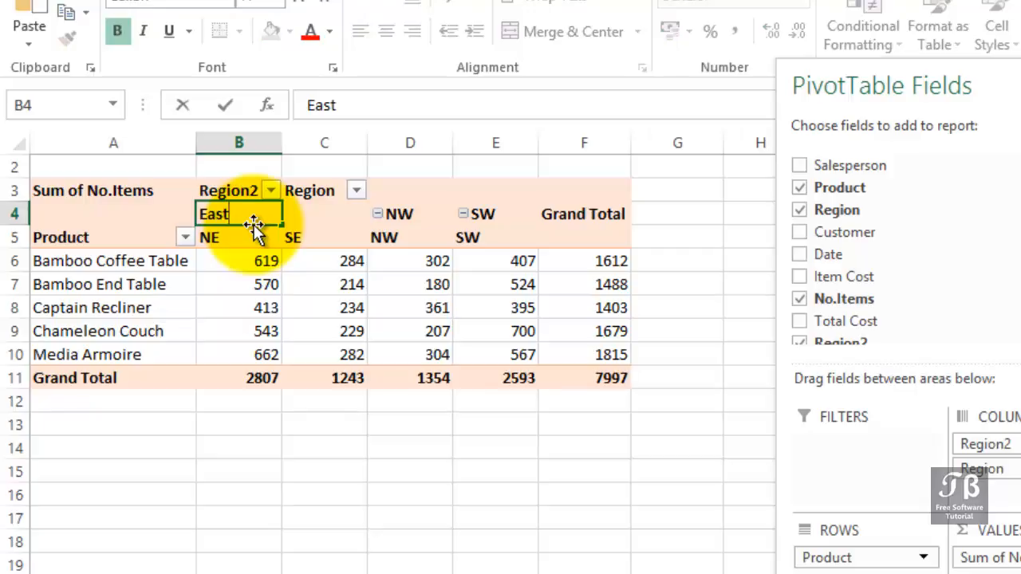
{"action": "key", "text": "Return"}
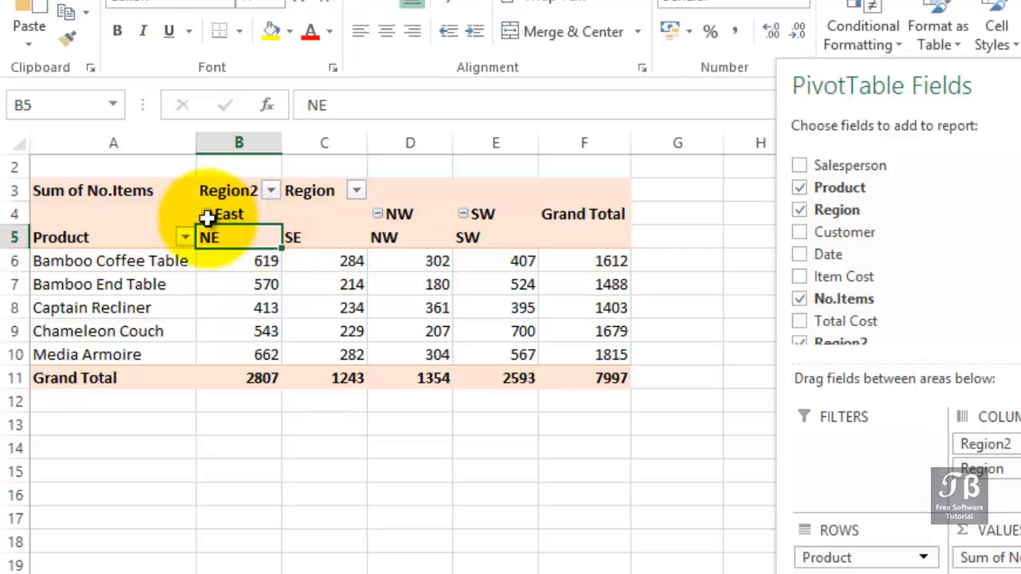
Compare the NE and SE grand totals with the combined East column by collapsing the East group
{"action": "left_click_drag", "start_coordinate": [234, 381], "coordinate": [319, 379]}
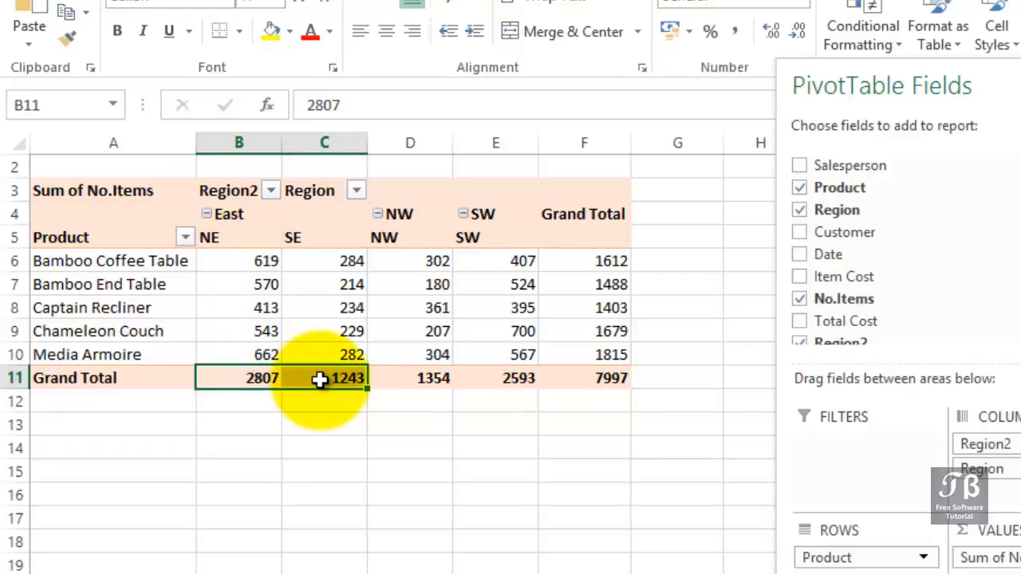
{"action": "left_click", "coordinate": [206, 214]}
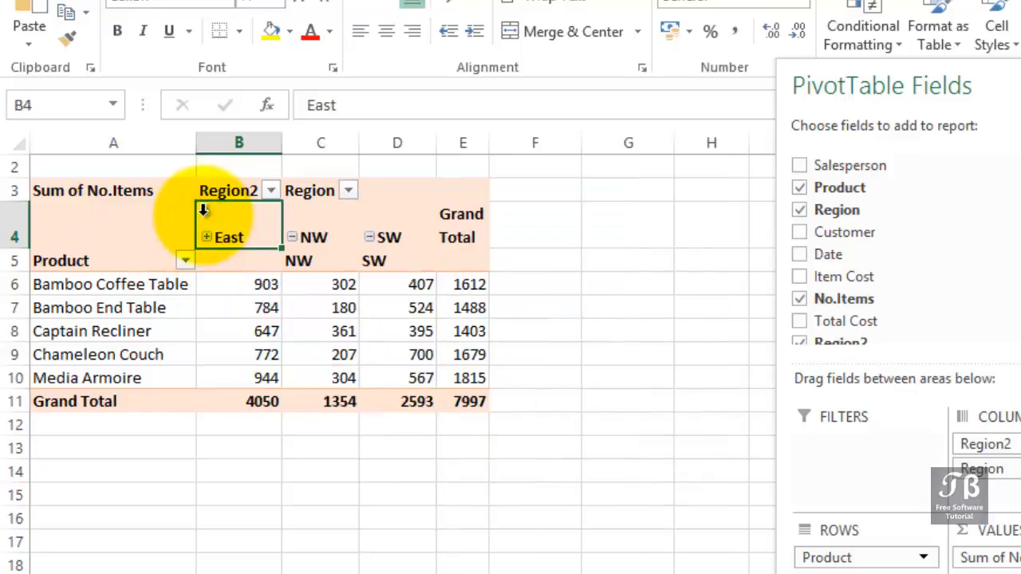
{"action": "left_click", "coordinate": [211, 400]}
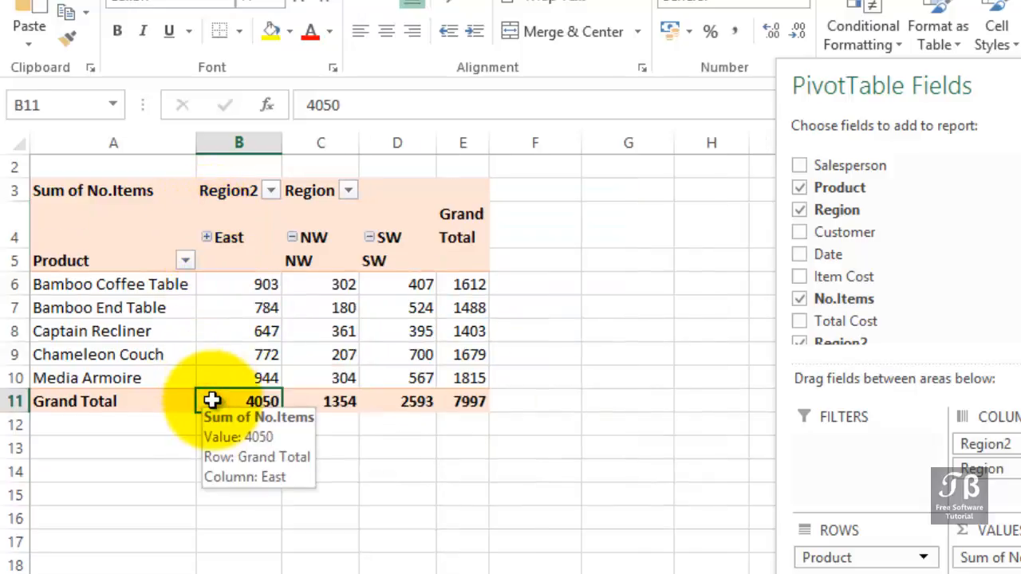
{"action": "left_click_drag", "start_coordinate": [236, 232], "coordinate": [238, 401]}
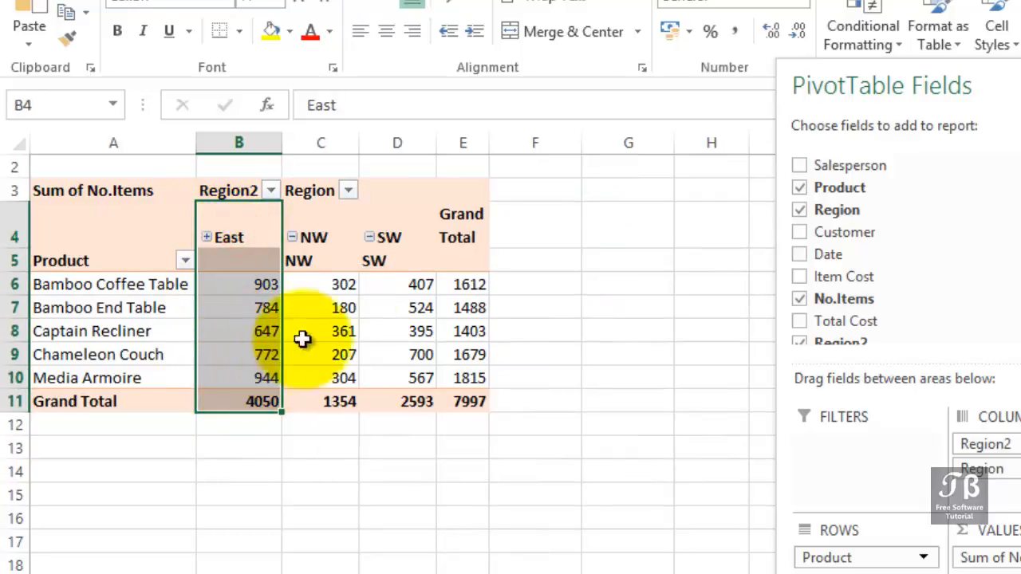
Group the NW and SW region columns and name the group West
{"action": "left_click", "coordinate": [325, 237]}
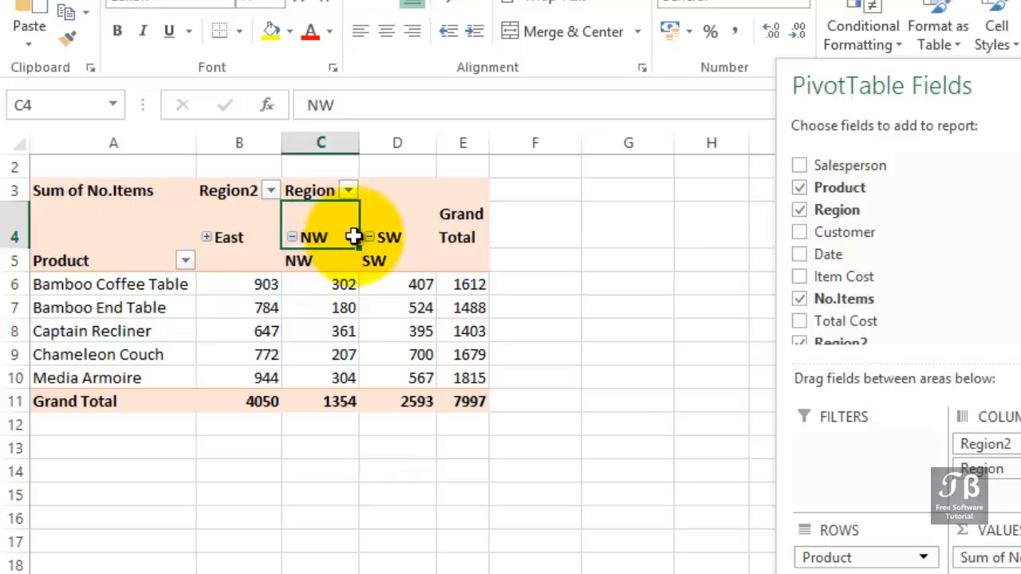
{"action": "left_click_drag", "start_coordinate": [323, 262], "coordinate": [388, 262]}
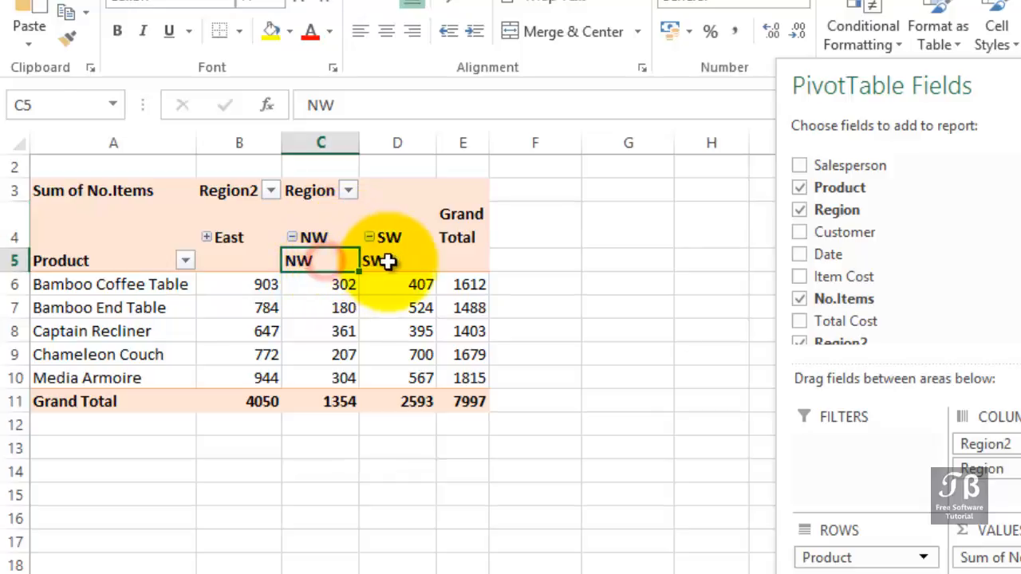
{"action": "right_click", "coordinate": [388, 261]}
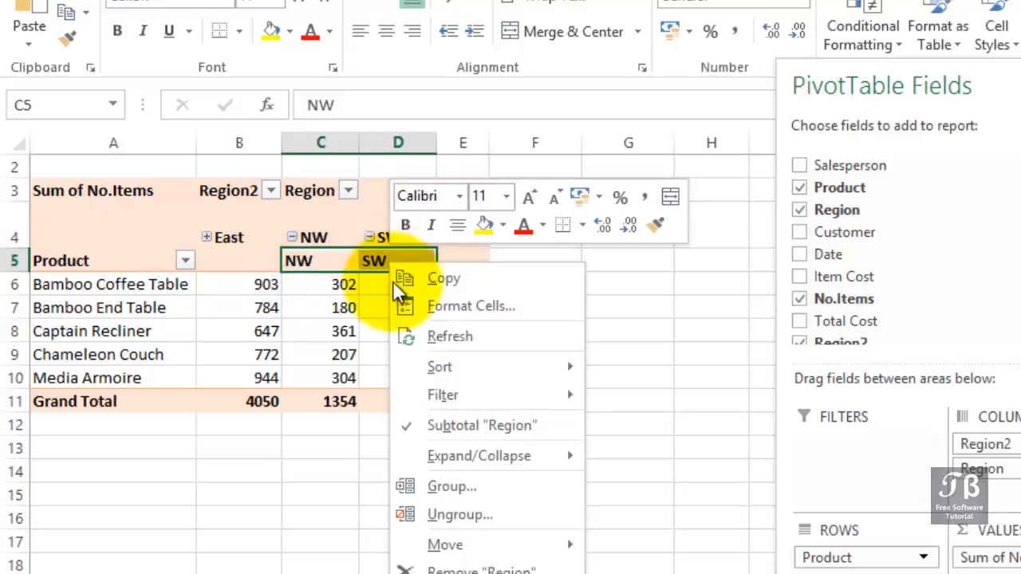
{"action": "left_click", "coordinate": [446, 477]}
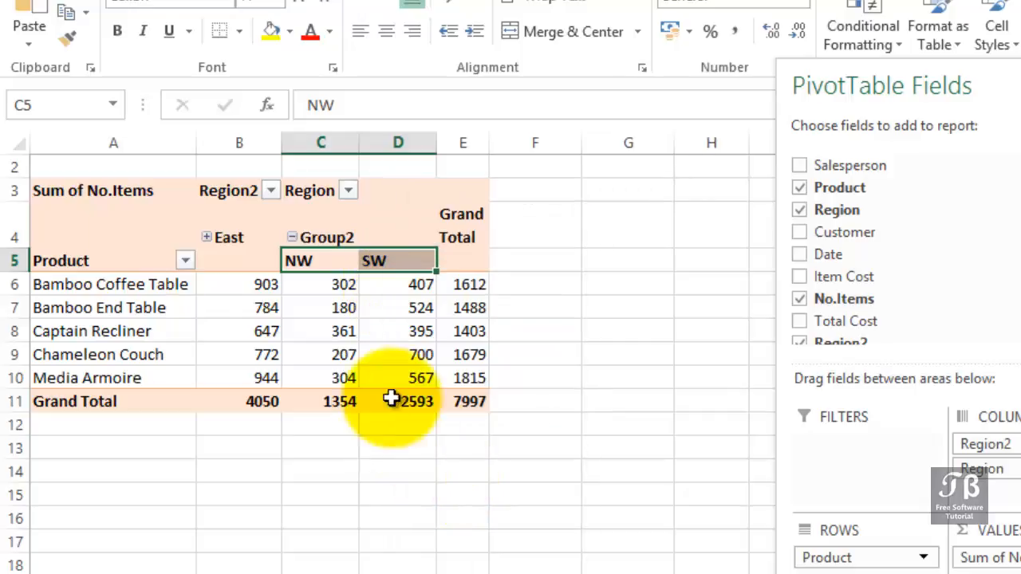
{"action": "left_click", "coordinate": [320, 231]}
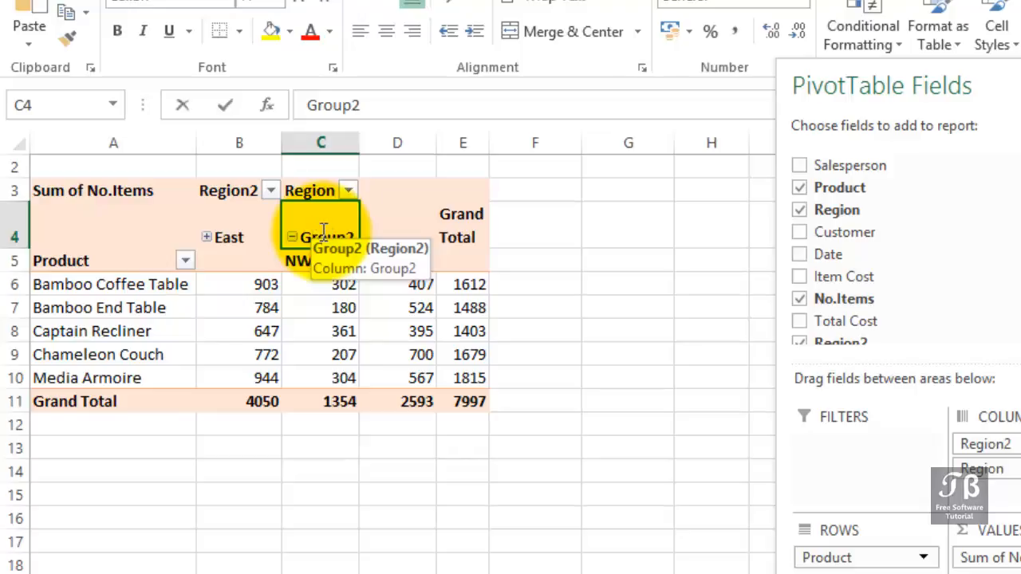
{"action": "type", "text": "West"}
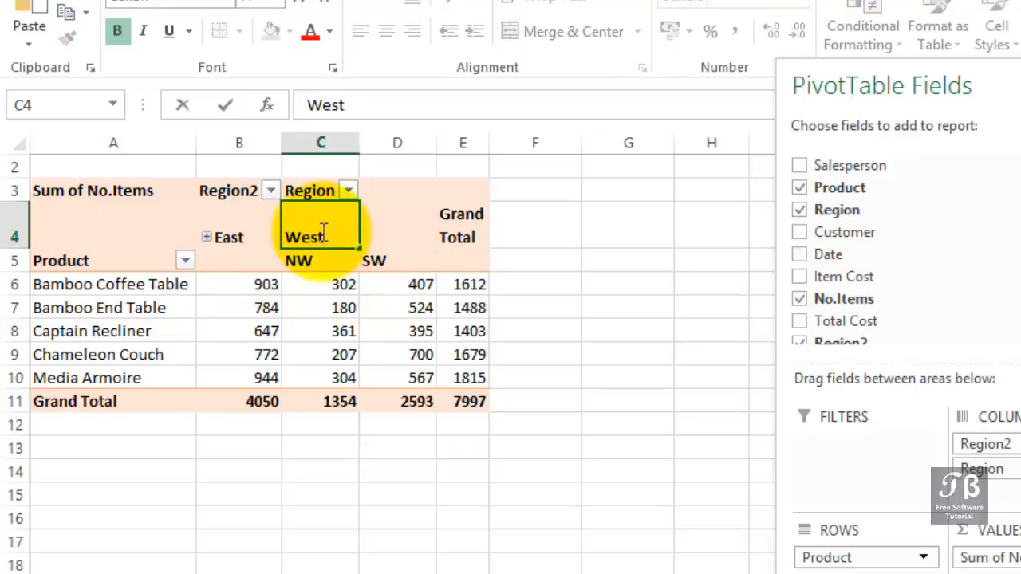
{"action": "key", "text": "Return"}
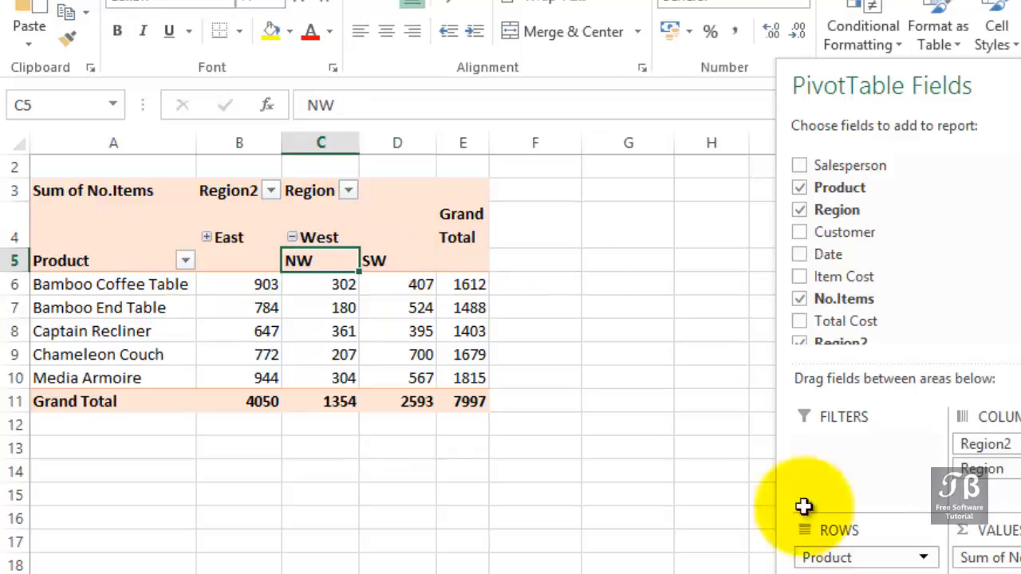
Collapse the West group to view the combined East and West columns, and expand both groups again
{"action": "scroll", "coordinate": [388, 352], "scroll_direction": "up", "scroll_amount": 3}
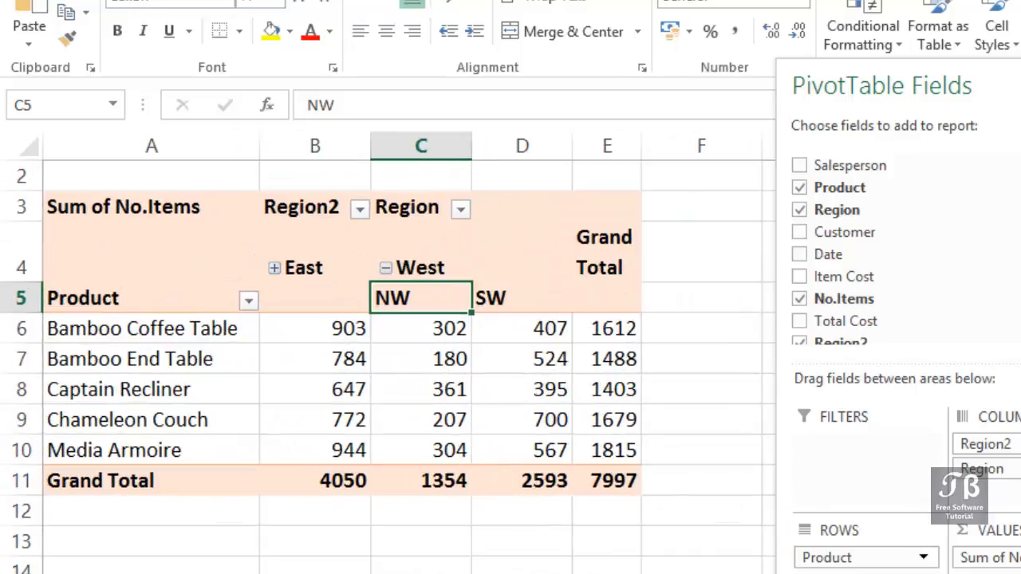
{"action": "left_click", "coordinate": [195, 328]}
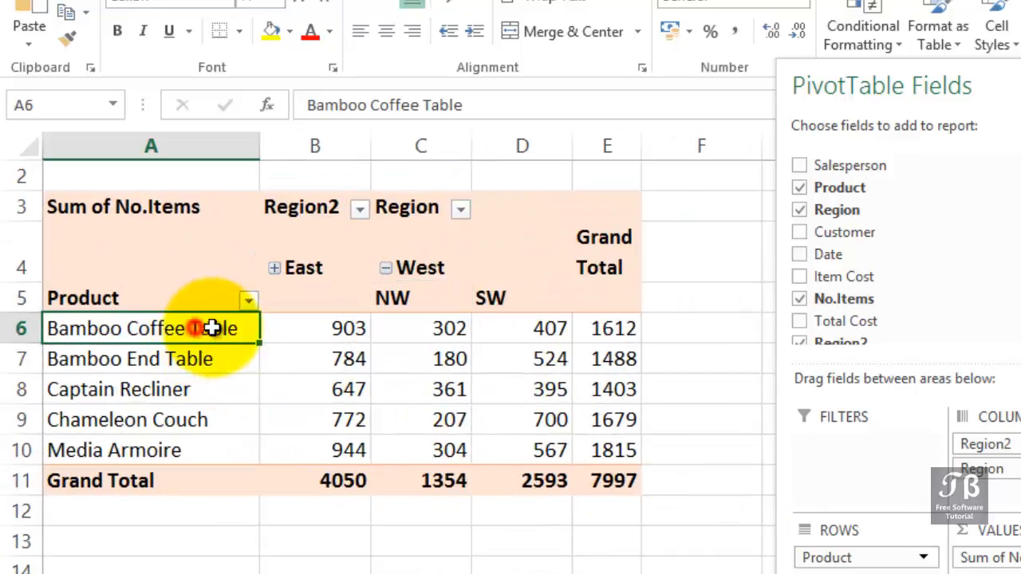
{"action": "left_click", "coordinate": [385, 269]}
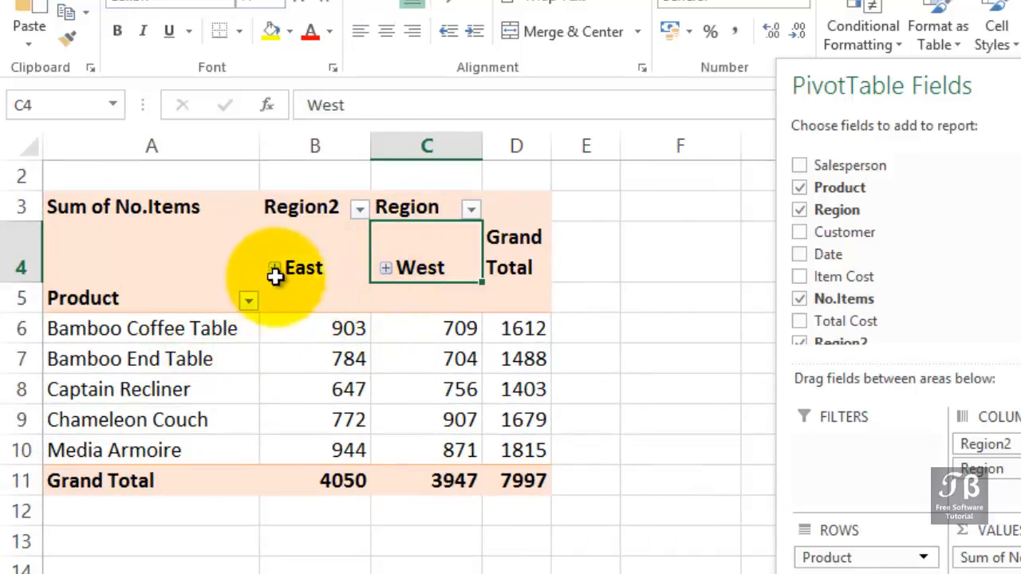
{"action": "left_click", "coordinate": [327, 270]}
{"action": "left_click", "coordinate": [421, 289]}
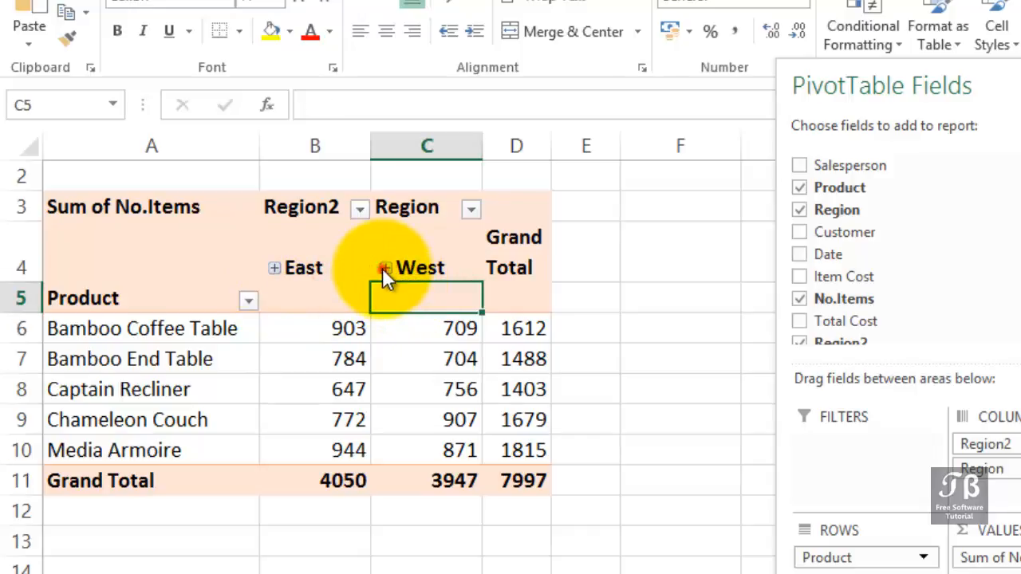
{"action": "left_click", "coordinate": [385, 269]}
{"action": "left_click", "coordinate": [275, 268]}
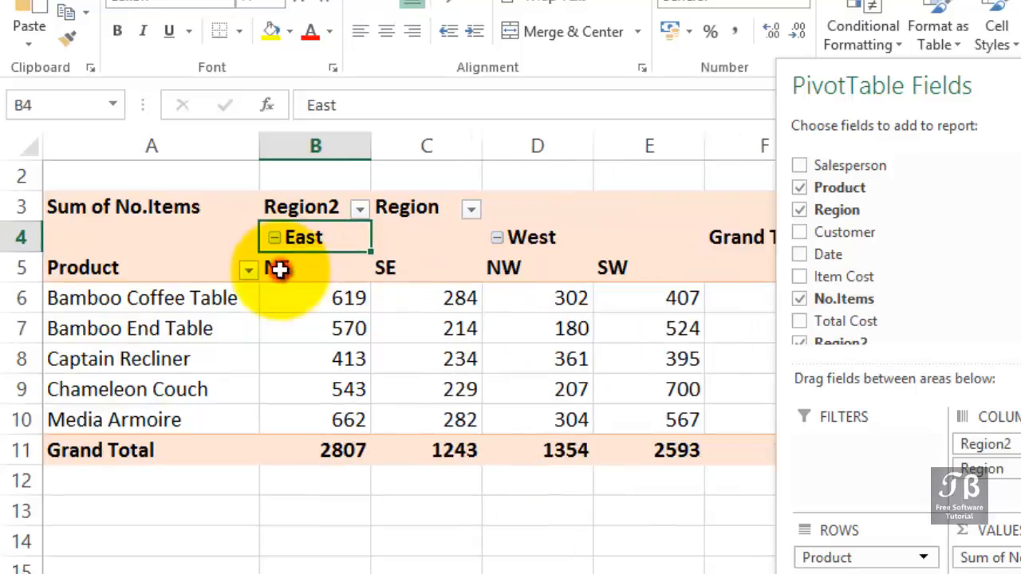
Group the Bamboo Coffee Table and Bamboo End Table rows and name the group Tables
{"action": "left_click_drag", "start_coordinate": [947, 95], "coordinate": [1020, 102]}
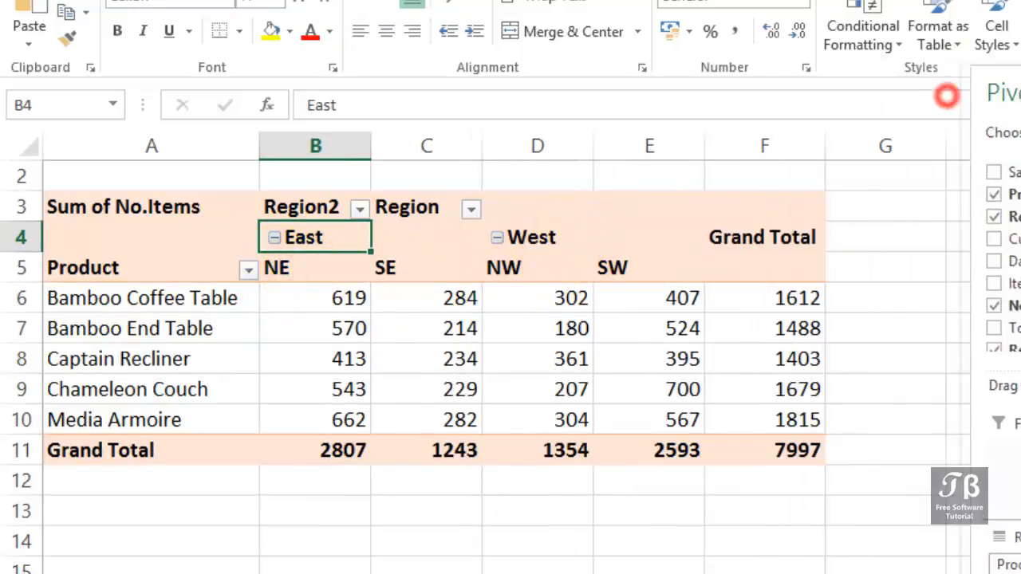
{"action": "left_click", "coordinate": [168, 308]}
{"action": "left_click_drag", "start_coordinate": [168, 309], "coordinate": [170, 333]}
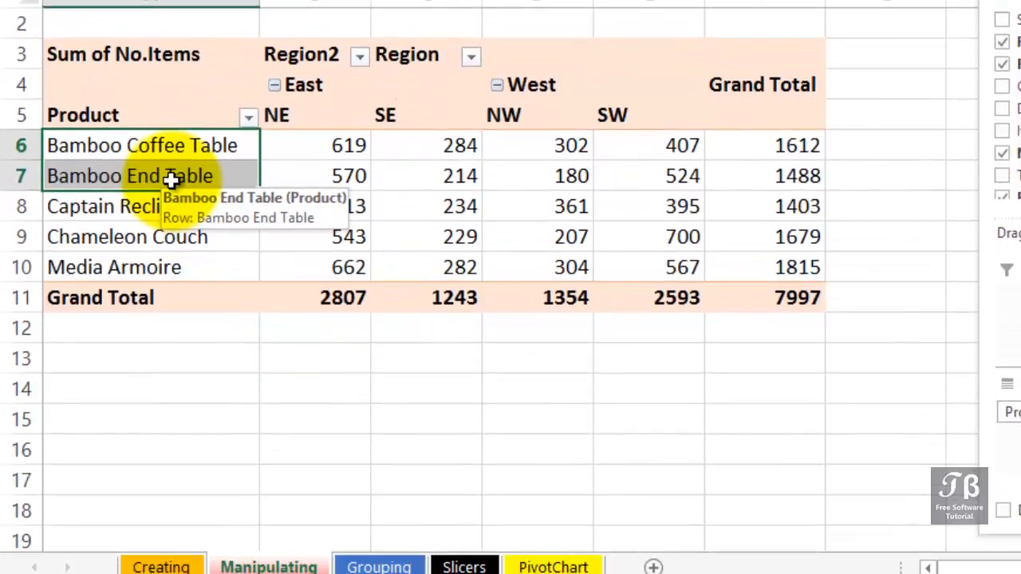
{"action": "right_click", "coordinate": [172, 181]}
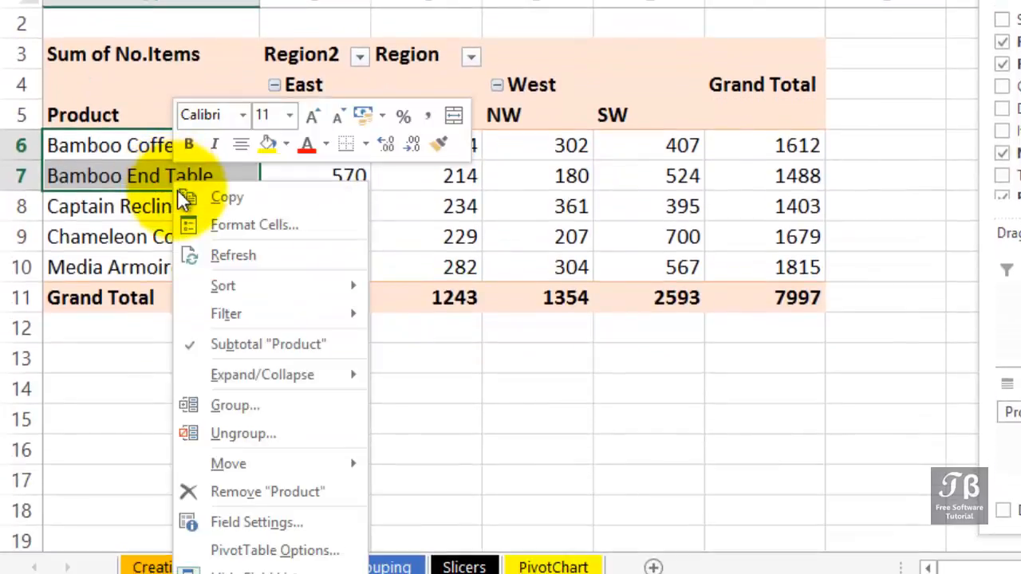
{"action": "left_click", "coordinate": [222, 409]}
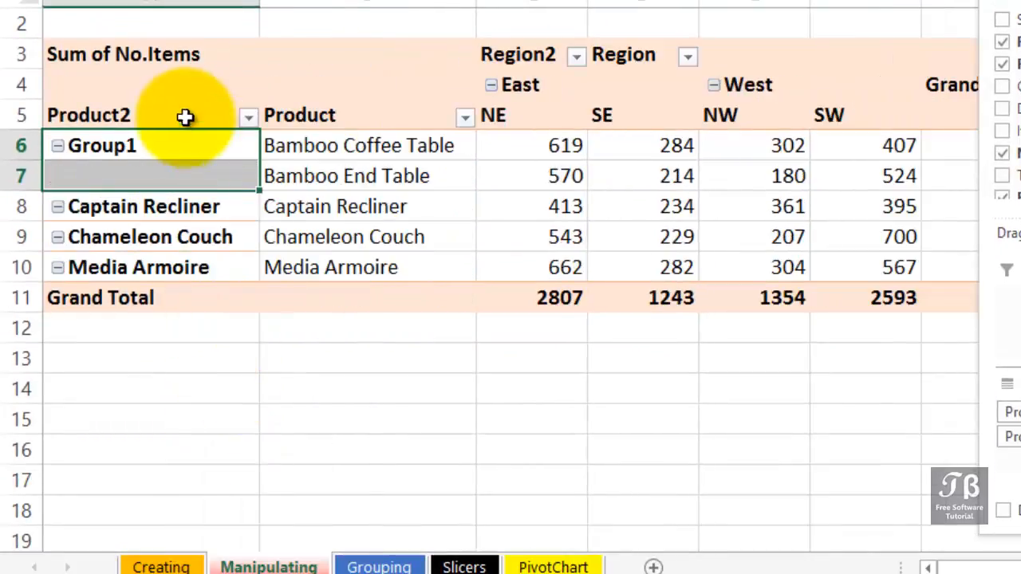
{"action": "left_click", "coordinate": [151, 134]}
{"action": "left_click", "coordinate": [151, 144]}
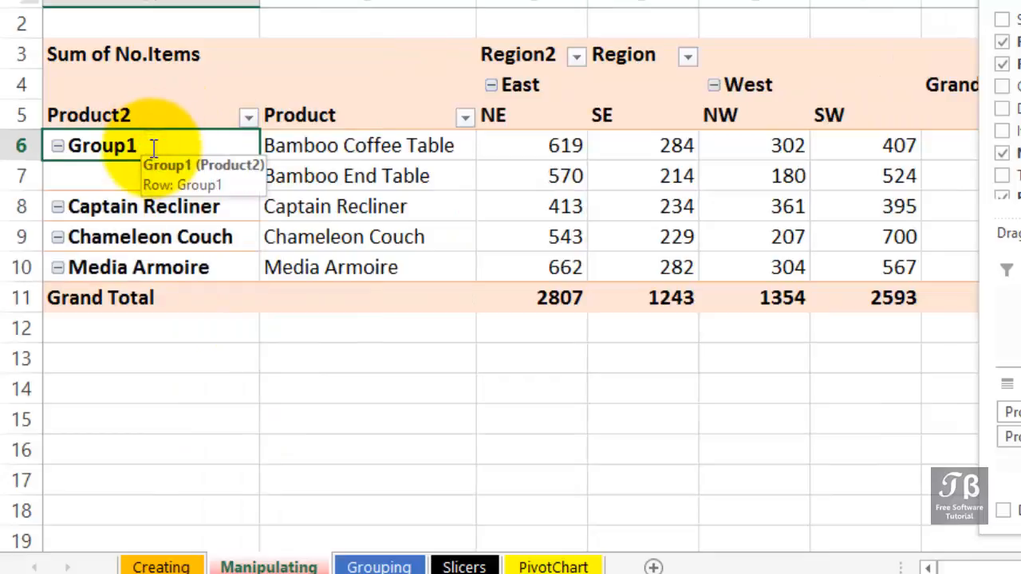
{"action": "type", "text": "Tables"}
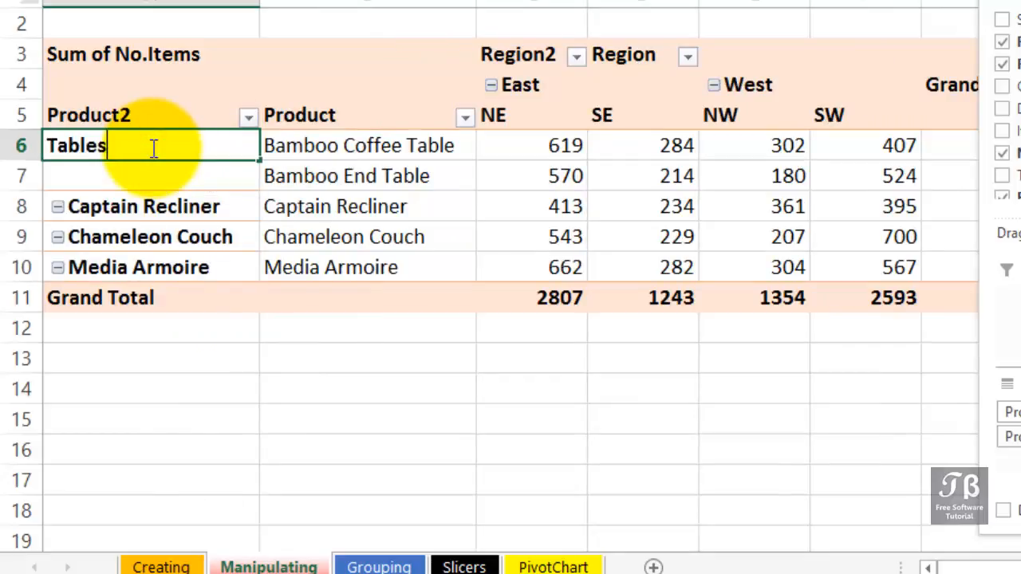
{"action": "key", "text": "Return"}
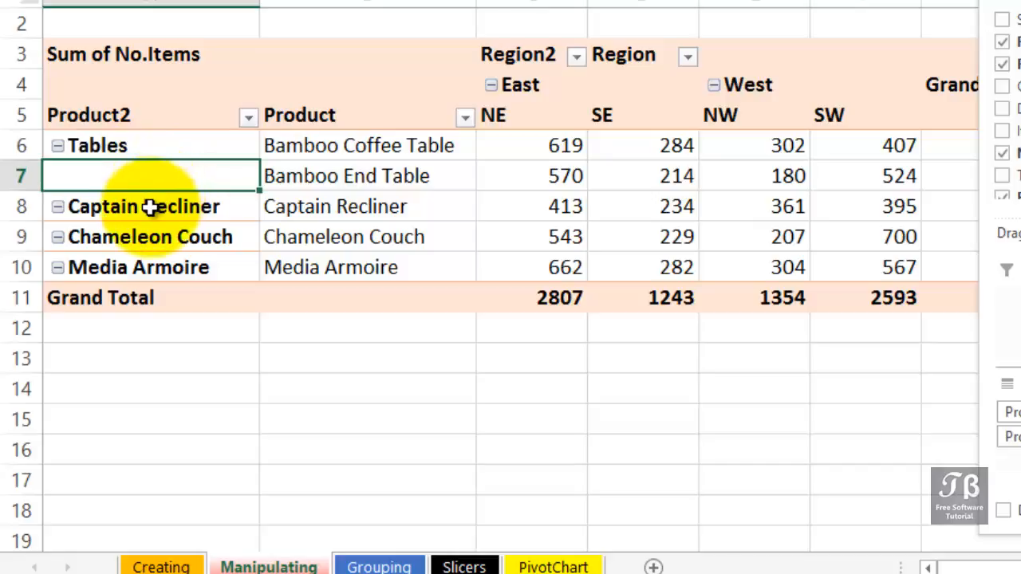
Group the Captain Recliner and Chameleon Couch product rows
{"action": "left_click_drag", "start_coordinate": [149, 208], "coordinate": [148, 240]}
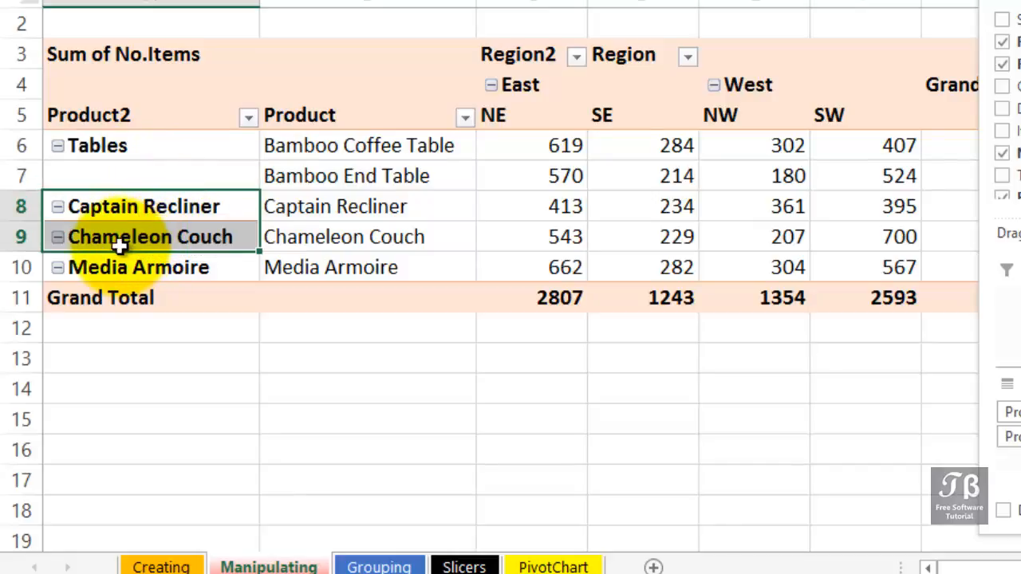
{"action": "right_click", "coordinate": [120, 242]}
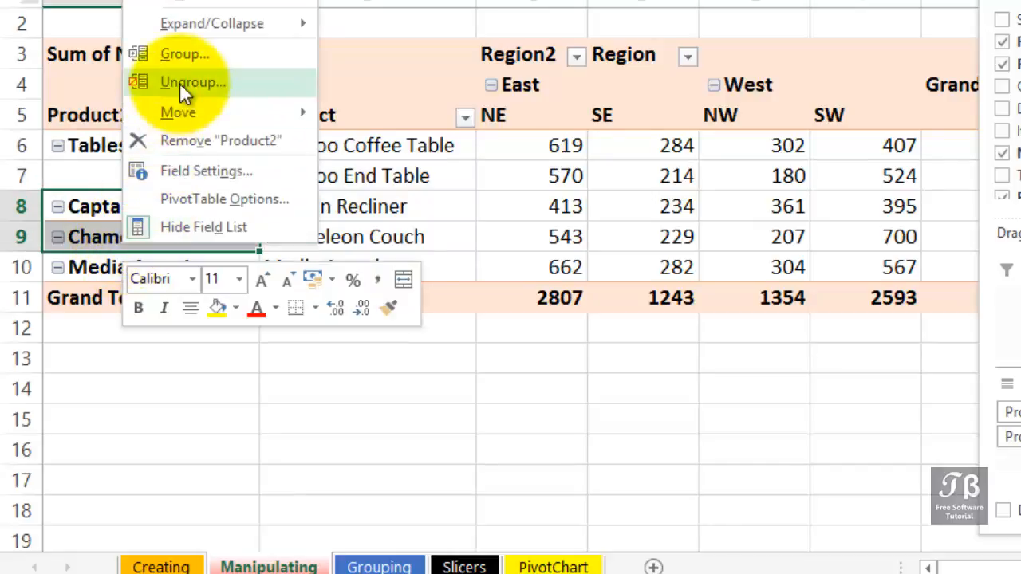
{"action": "left_click", "coordinate": [186, 55]}
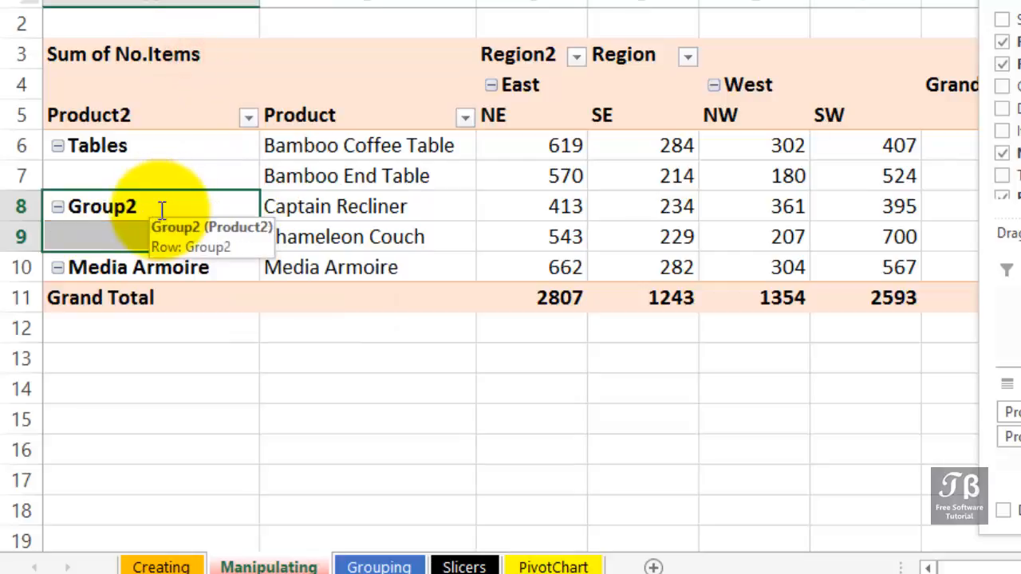
Rename the Captain Recliner and Chameleon Couch group as L.R
{"action": "key", "text": "F2"}
{"action": "type", "text": "L.P"}
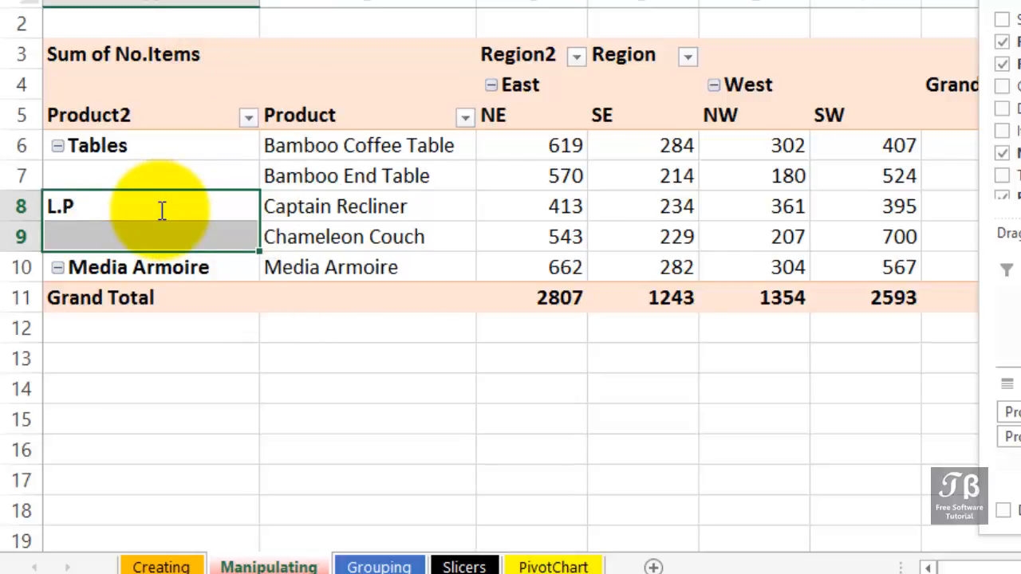
{"action": "key", "text": "BackSpace"}
{"action": "type", "text": "R"}
{"action": "key", "text": "Return"}
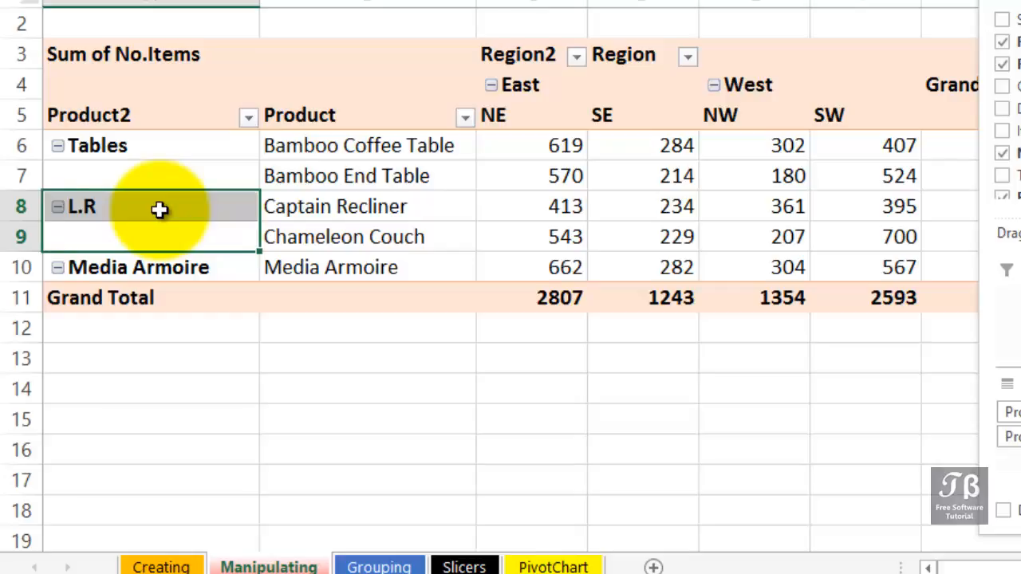
Collapse the L.R and Tables groups to view their combined rows
{"action": "left_click", "coordinate": [58, 207]}
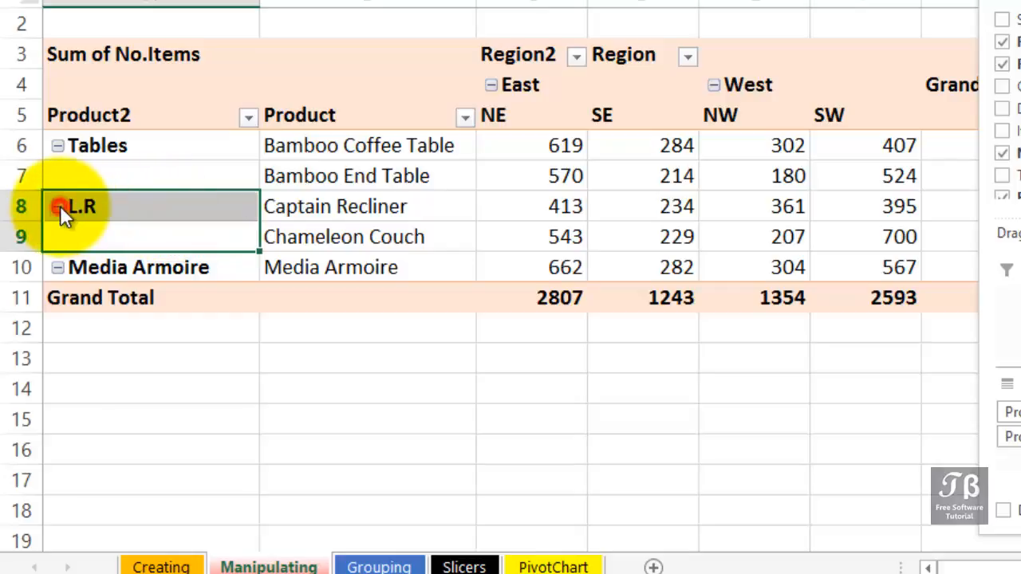
{"action": "left_click", "coordinate": [57, 145]}
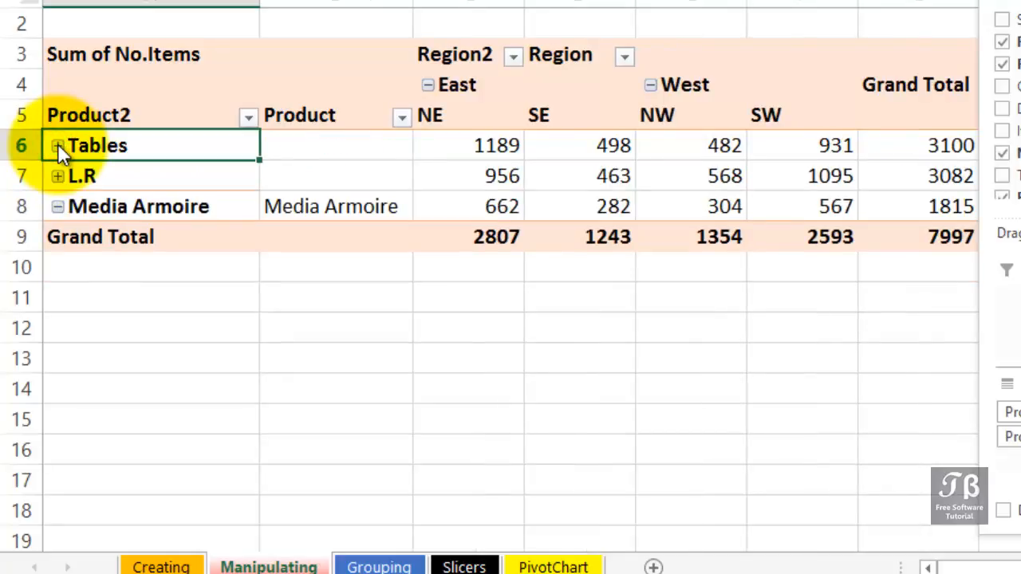
Undo the collapsing of both product groups and the renaming of the Captain Recliner and Chameleon Couch group
{"action": "key", "text": "ctrl+z"}
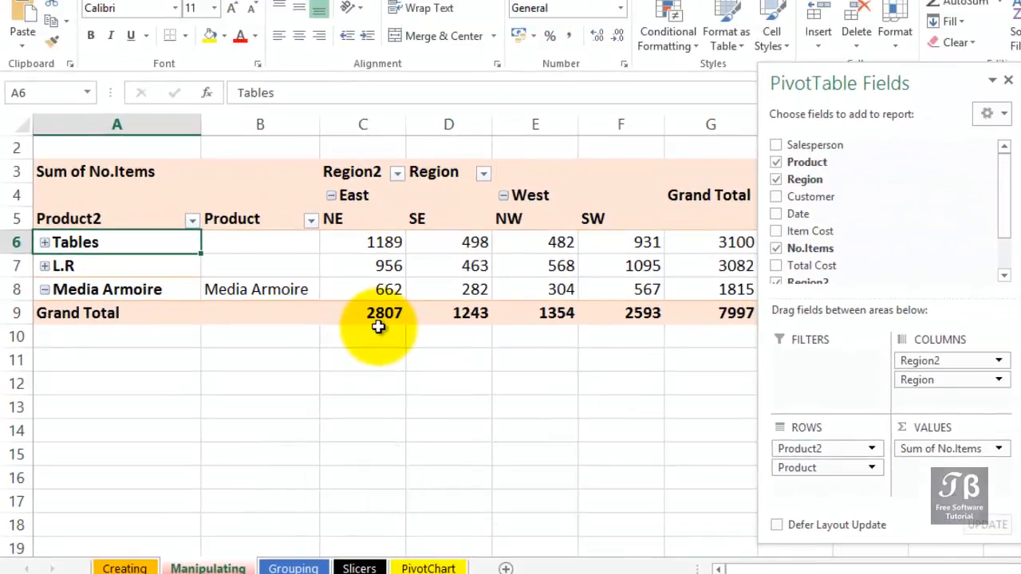
{"action": "key", "text": "ctrl+z"}
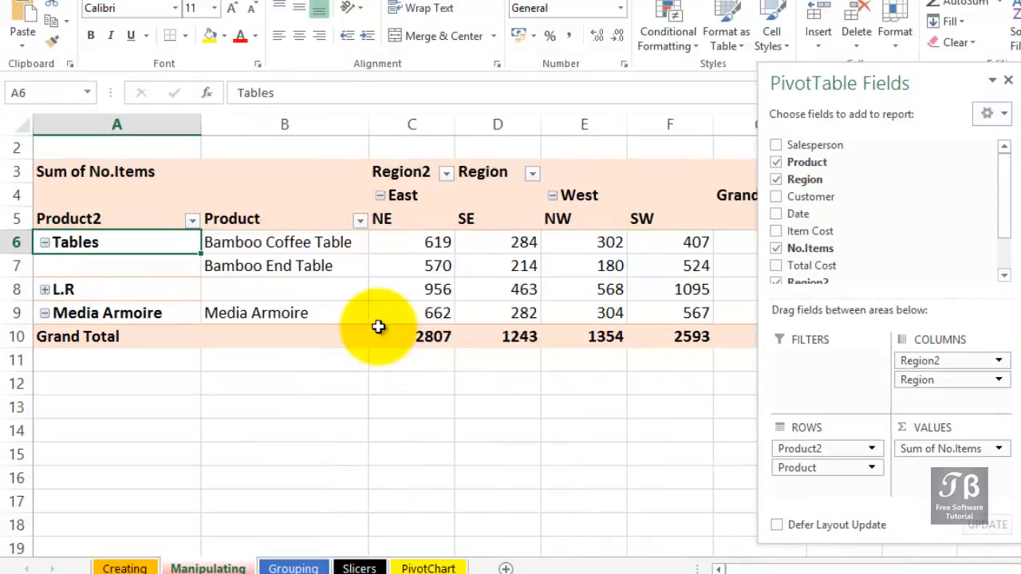
{"action": "key", "text": "ctrl+z"}
{"action": "key", "text": "ctrl+z"}
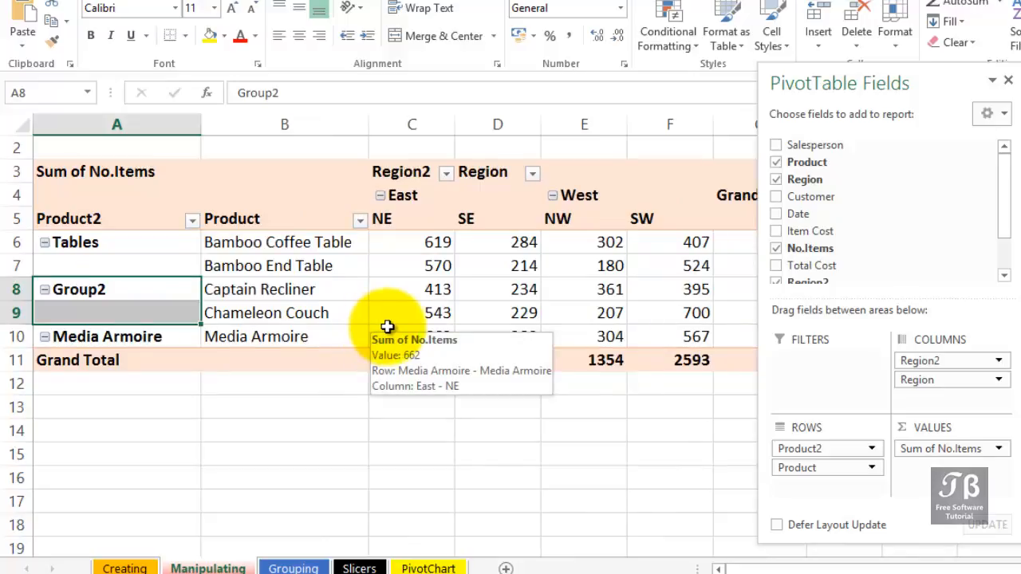
Generate a detail sheet of the source records behind the Bamboo End Table value for the NW region
{"action": "left_click", "coordinate": [586, 269]}
{"action": "left_click_drag", "start_coordinate": [829, 86], "coordinate": [953, 79]}
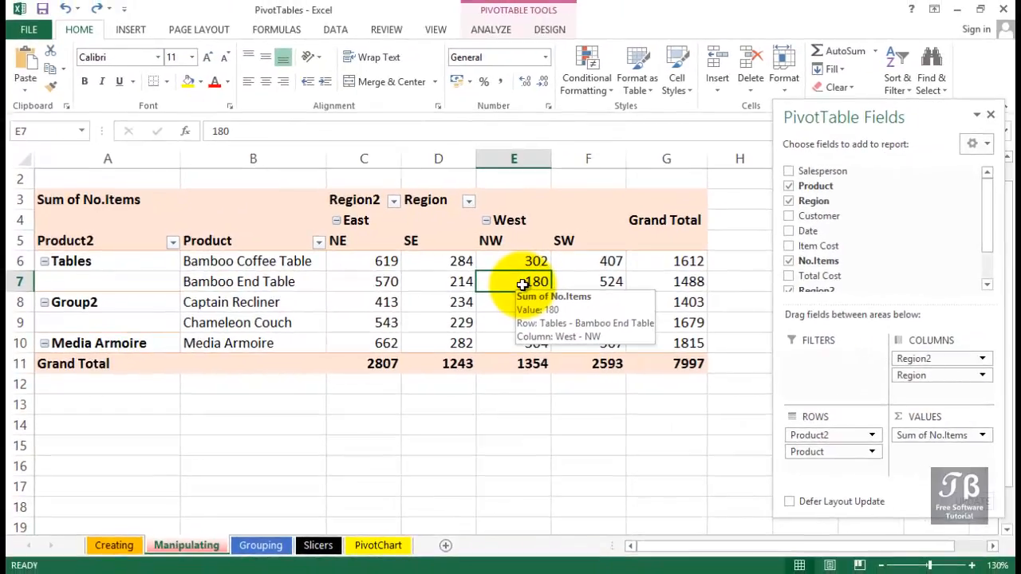
{"action": "double_click", "coordinate": [522, 284]}
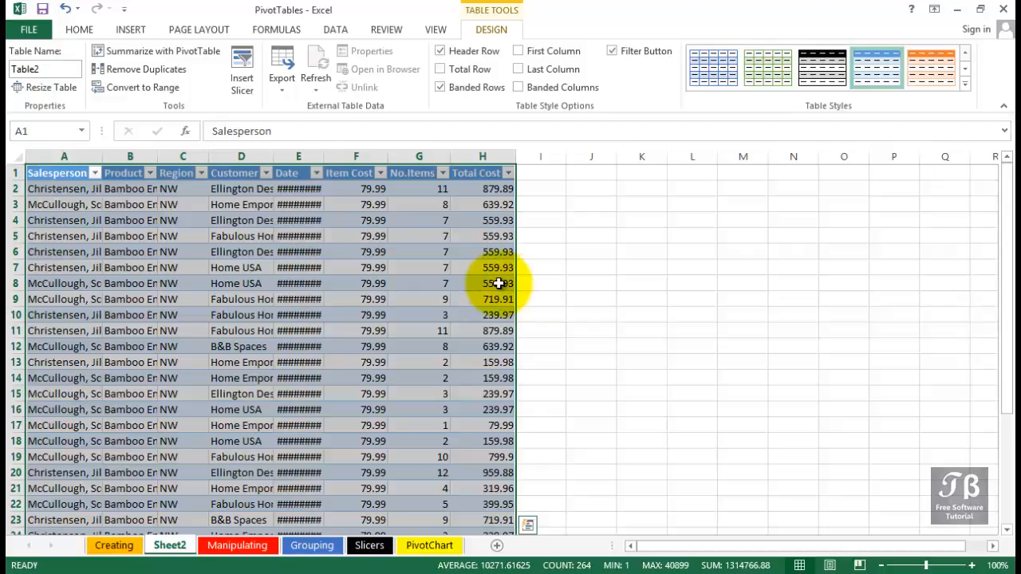
Review the NW Bamboo End Table records and select the whole No.Items column to check its sum
{"action": "scroll", "coordinate": [319, 378], "scroll_direction": "down", "scroll_amount": 5}
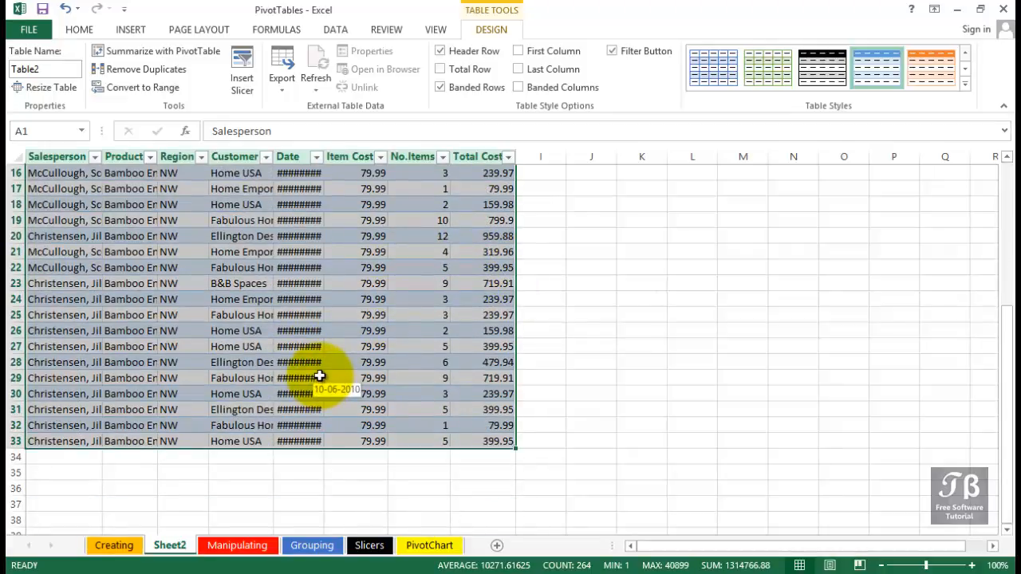
{"action": "scroll", "coordinate": [319, 376], "scroll_direction": "up", "scroll_amount": 5}
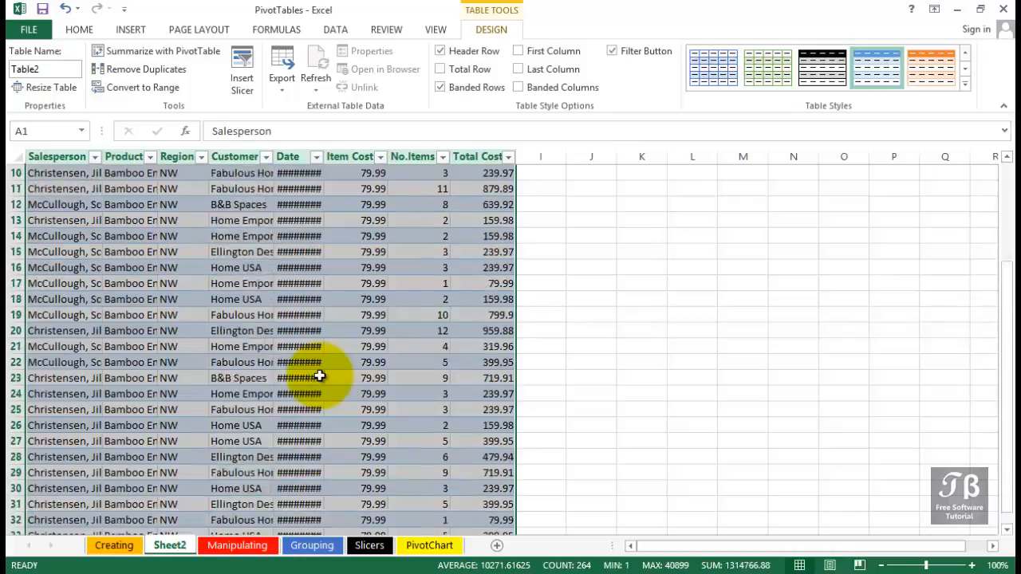
{"action": "left_click", "coordinate": [416, 156]}
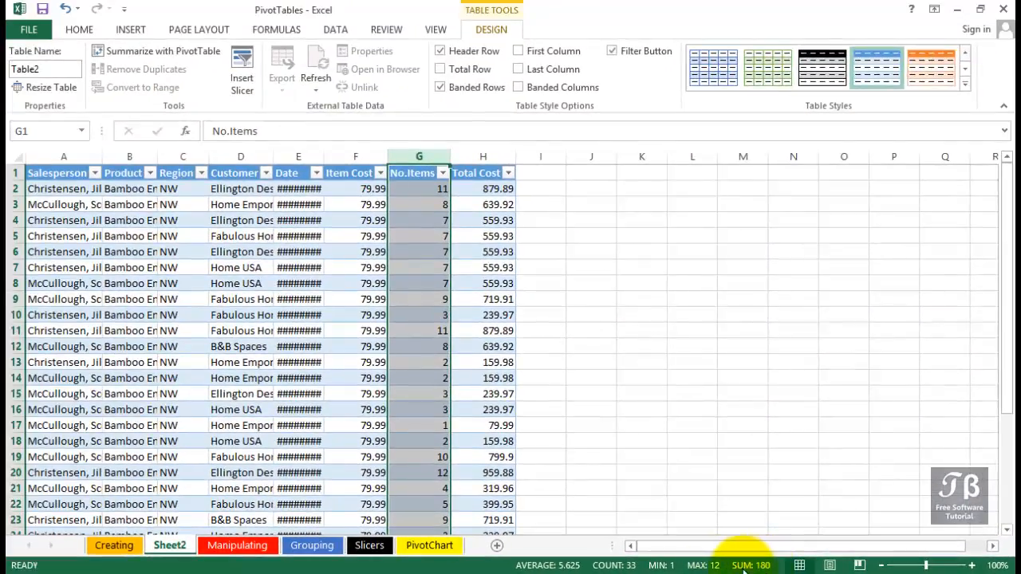
On the Grouping sheet, generate a detail sheet of the records behind the Bamboo End Table value for the SW region
{"action": "left_click", "coordinate": [329, 549]}
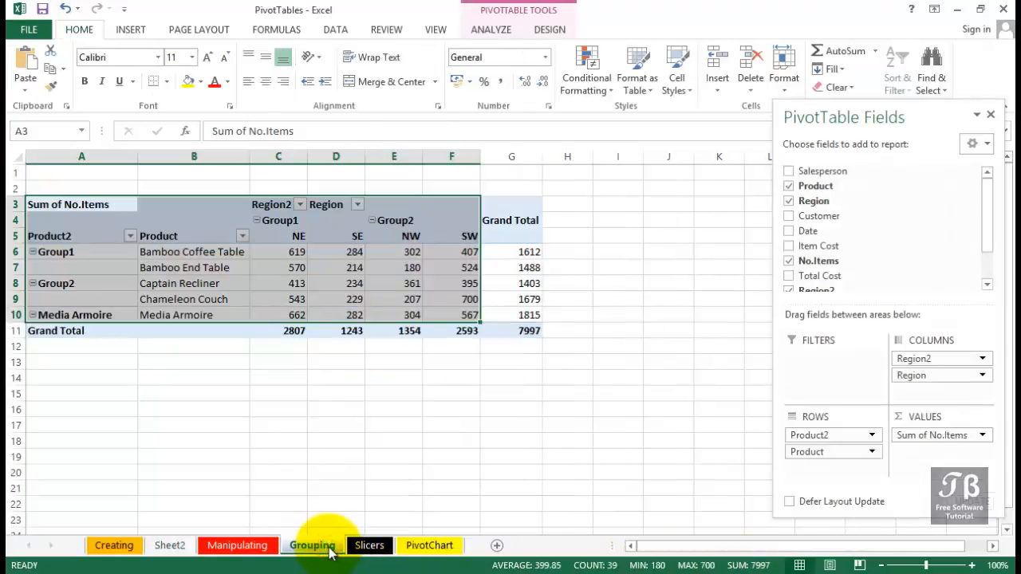
{"action": "left_click", "coordinate": [452, 268]}
{"action": "mouse_move", "coordinate": [455, 254]}
{"action": "left_mouse_down"}
{"action": "mouse_move", "coordinate": [353, 267]}
{"action": "mouse_move", "coordinate": [274, 298]}
{"action": "mouse_move", "coordinate": [275, 315]}
{"action": "left_mouse_up"}
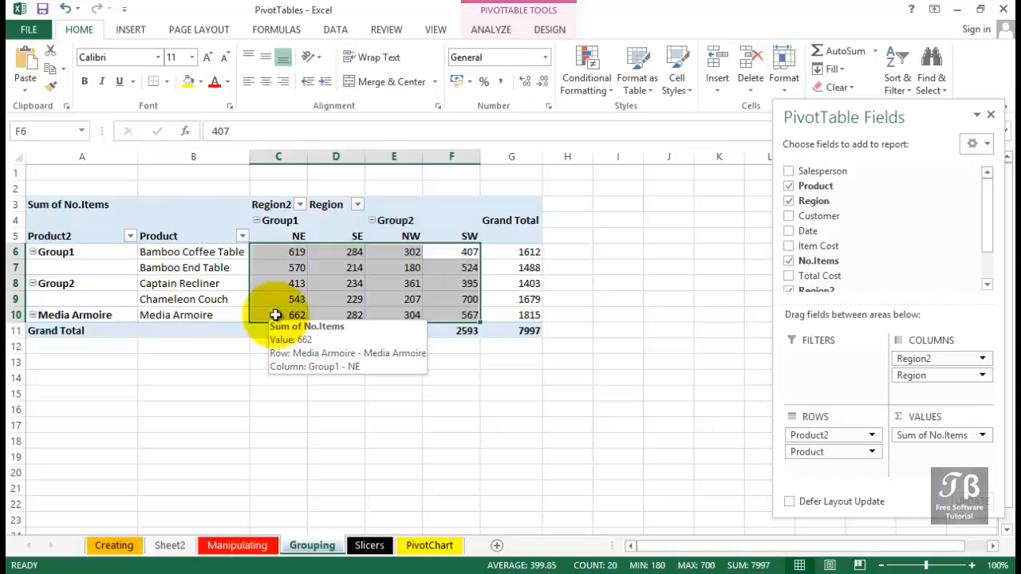
{"action": "left_click", "coordinate": [469, 269]}
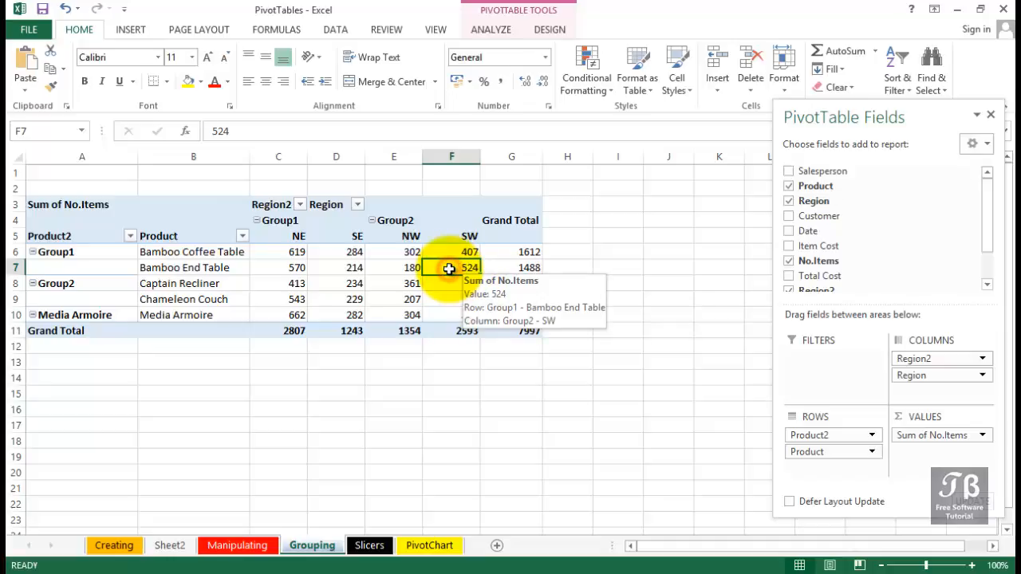
{"action": "double_click", "coordinate": [449, 269]}
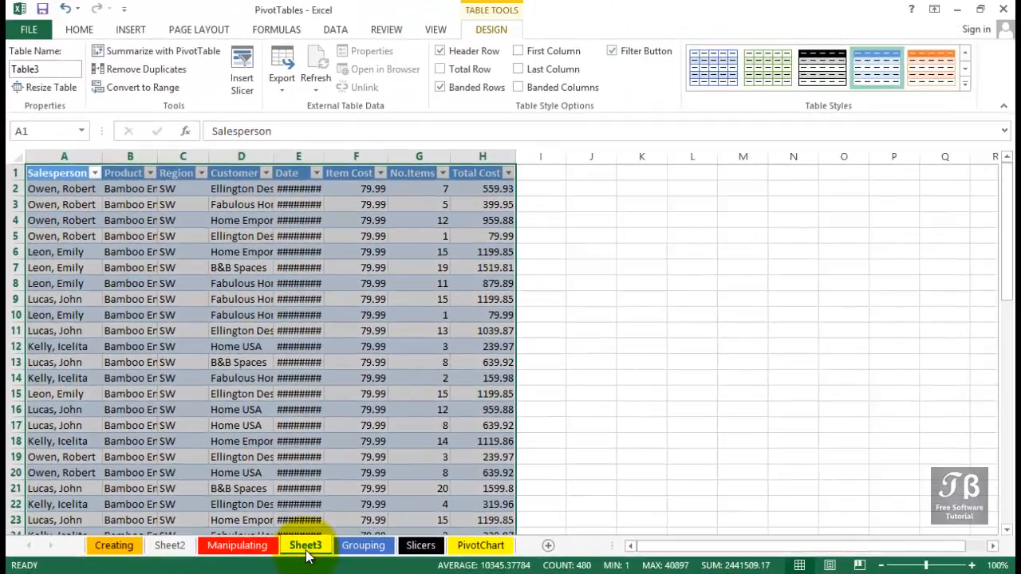
Compare the No.Items column sums on Sheet3 and Sheet2 with the Bamboo End Table values on the Grouping sheet
{"action": "left_click", "coordinate": [419, 156]}
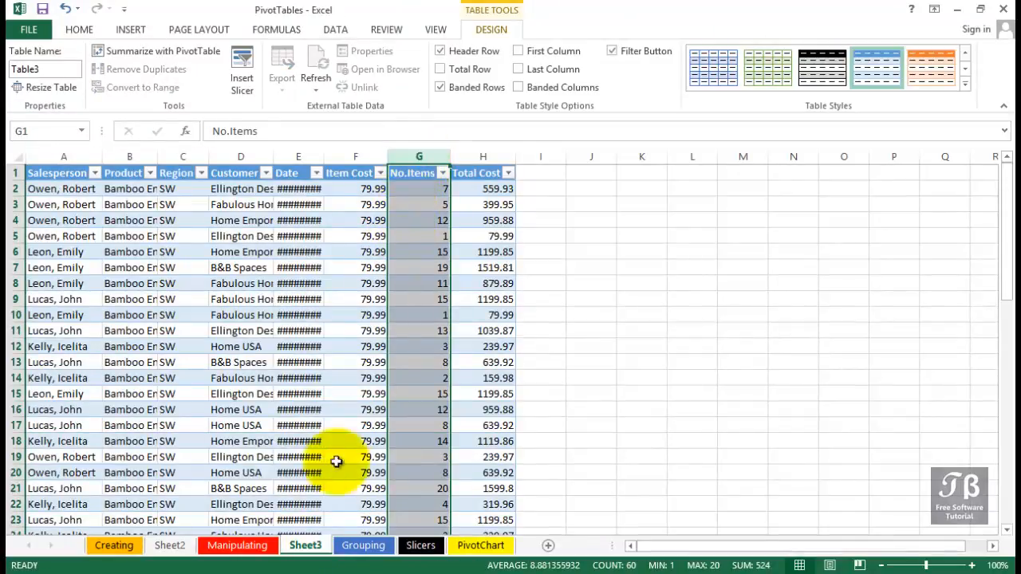
{"action": "left_click", "coordinate": [358, 548]}
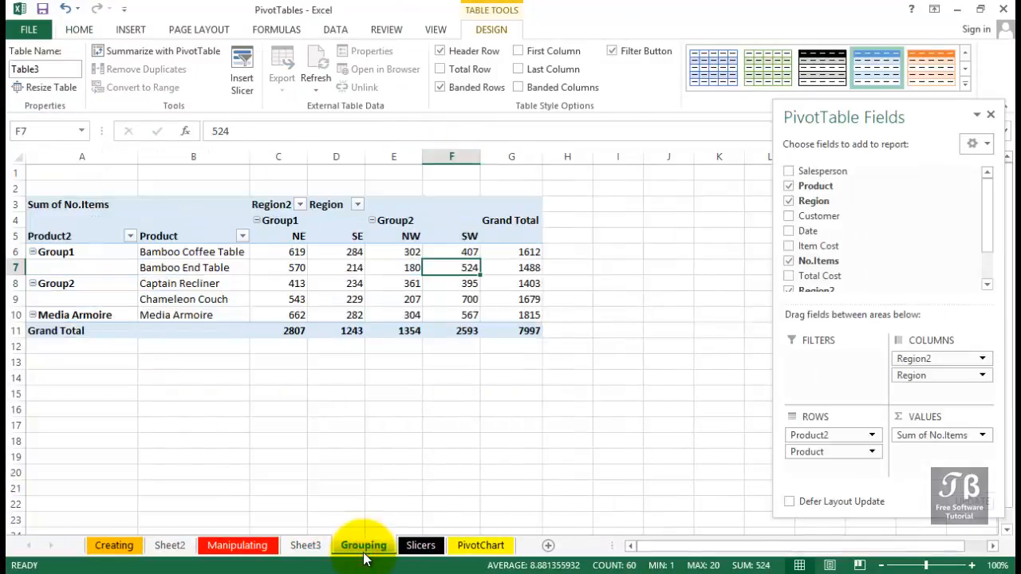
{"action": "left_click", "coordinate": [307, 547]}
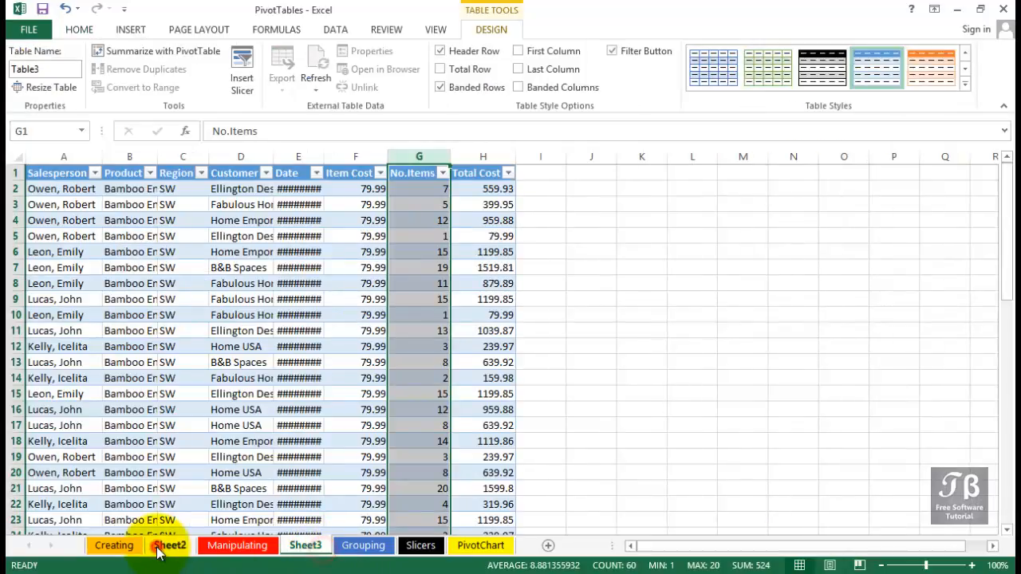
{"action": "left_click", "coordinate": [165, 549]}
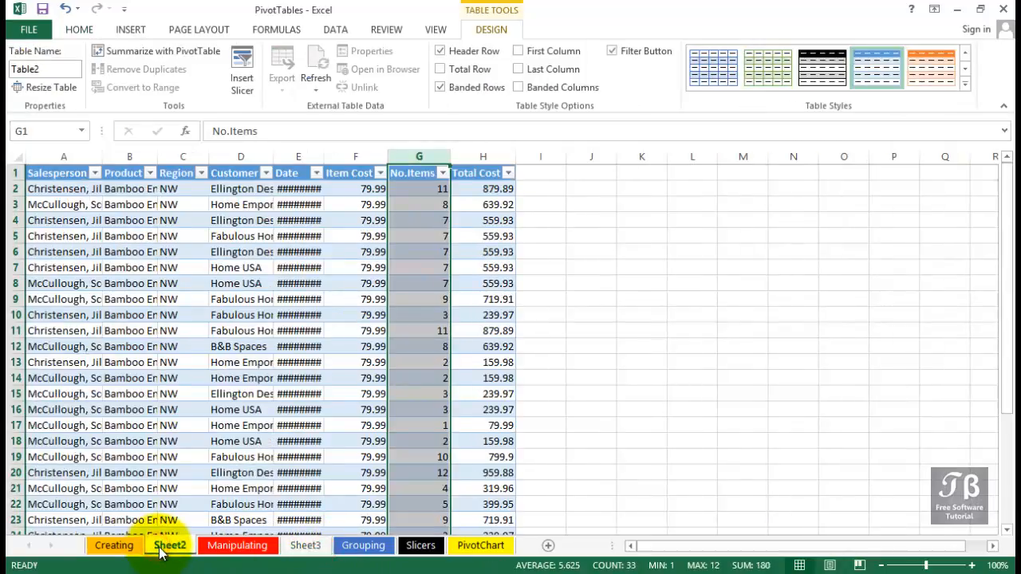
{"action": "left_click", "coordinate": [358, 548]}
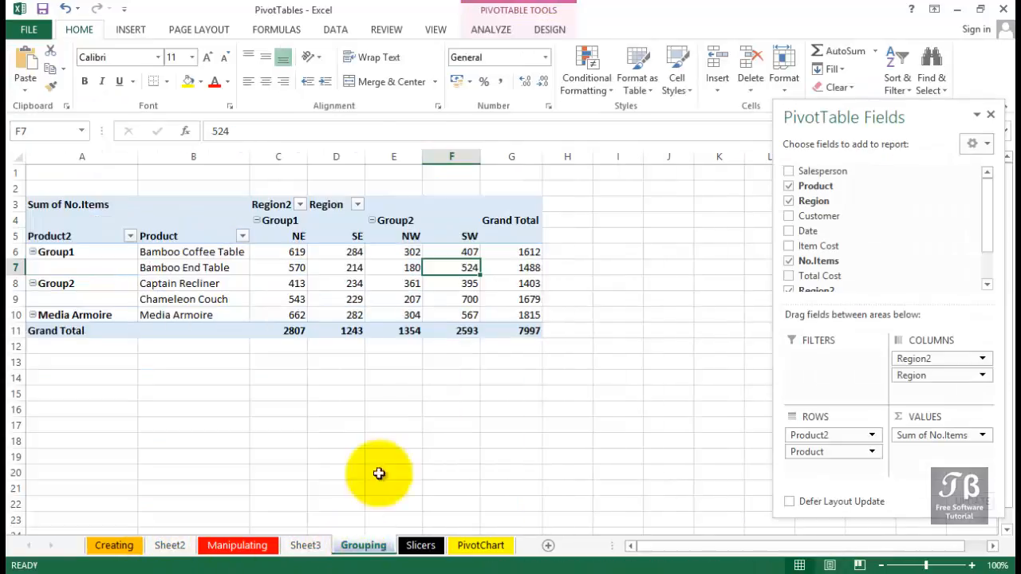
Look through the Sheet3 records down to the last row and return to the Grouping sheet
{"action": "mouse_move", "coordinate": [433, 305]}
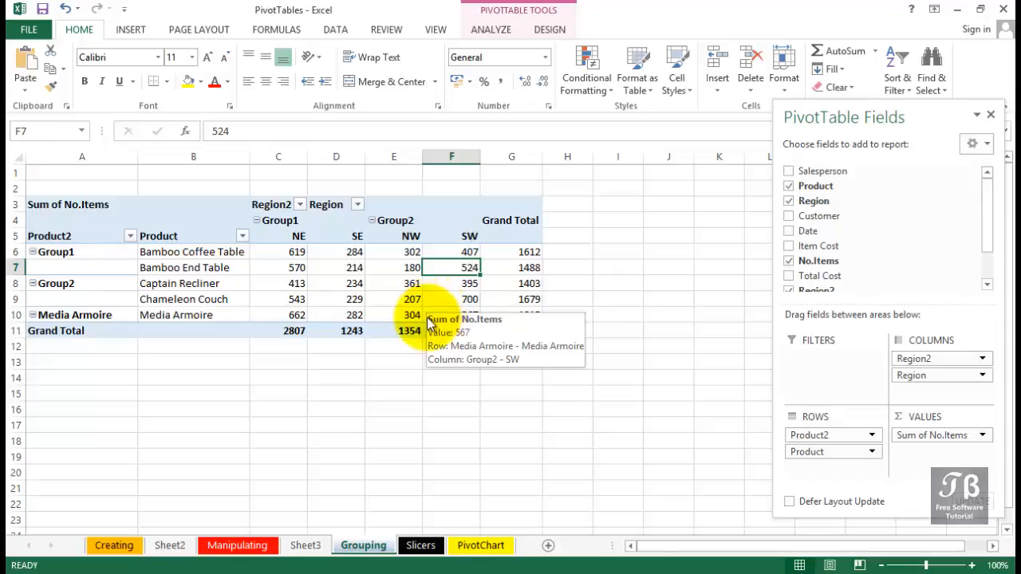
{"action": "left_click", "coordinate": [315, 547]}
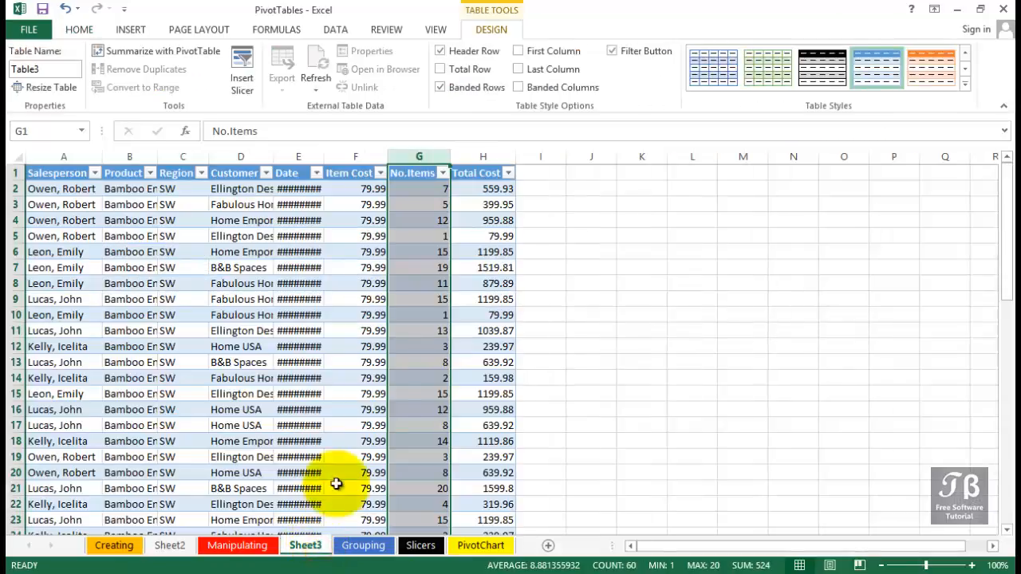
{"action": "scroll", "coordinate": [375, 392], "scroll_direction": "down", "scroll_amount": 11}
{"action": "scroll", "coordinate": [377, 394], "scroll_direction": "down", "scroll_amount": 13}
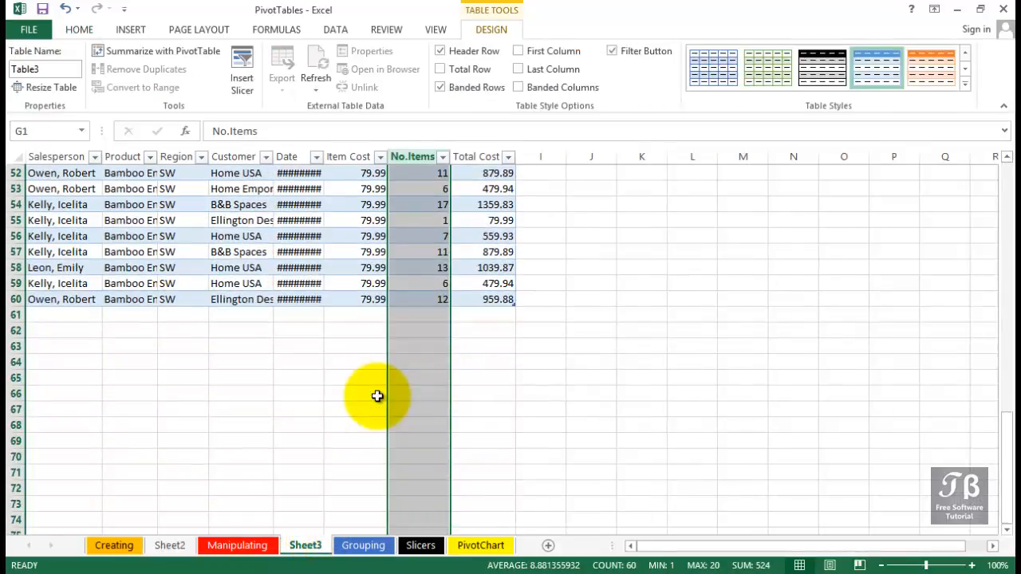
{"action": "left_click", "coordinate": [360, 548]}
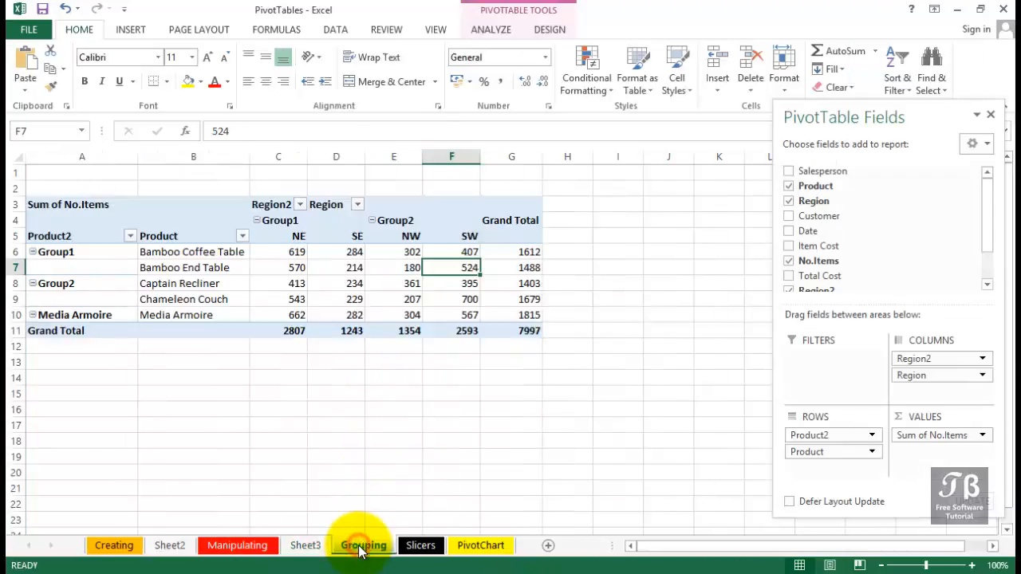